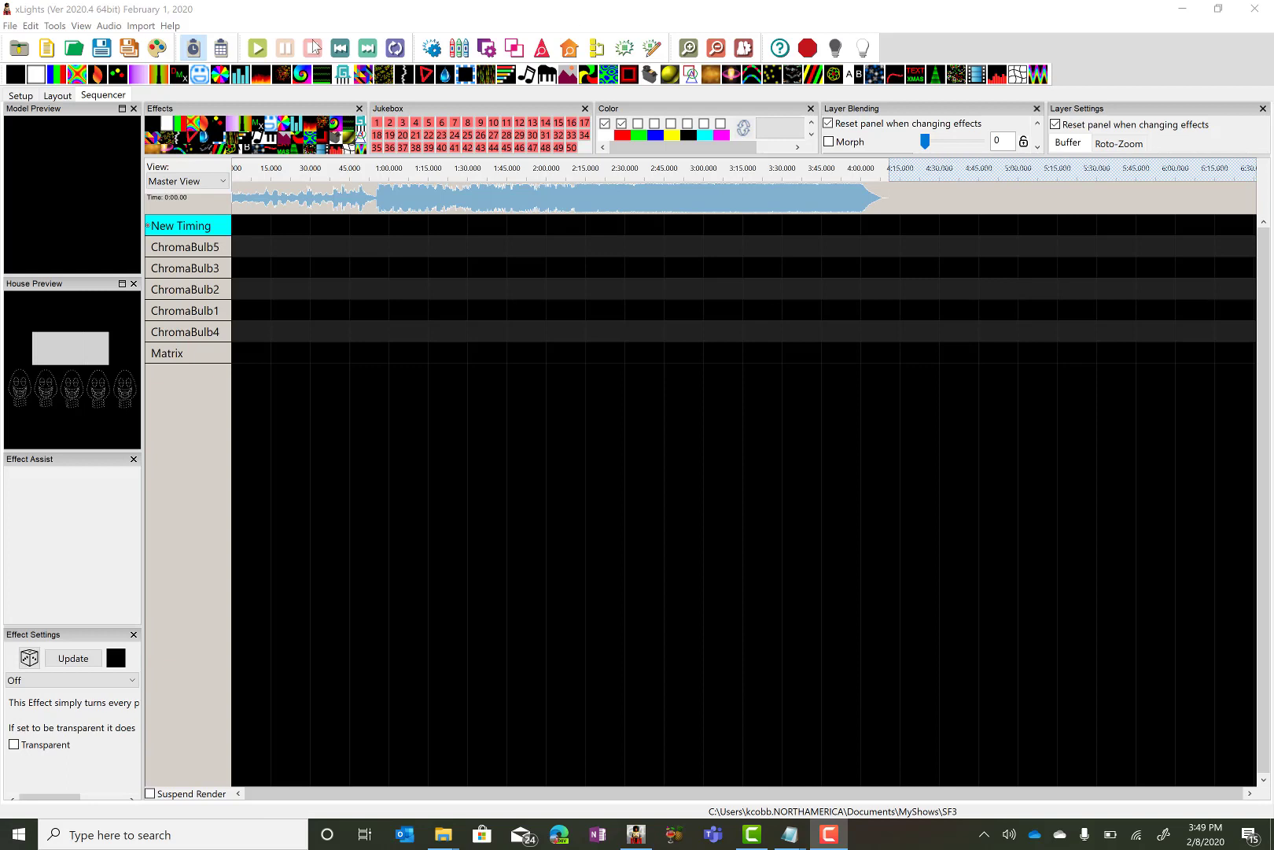
- Start a lyrics import on the New Timing track and copy all lyrics from 'at the cross 1.txt'
right_click(180, 232)
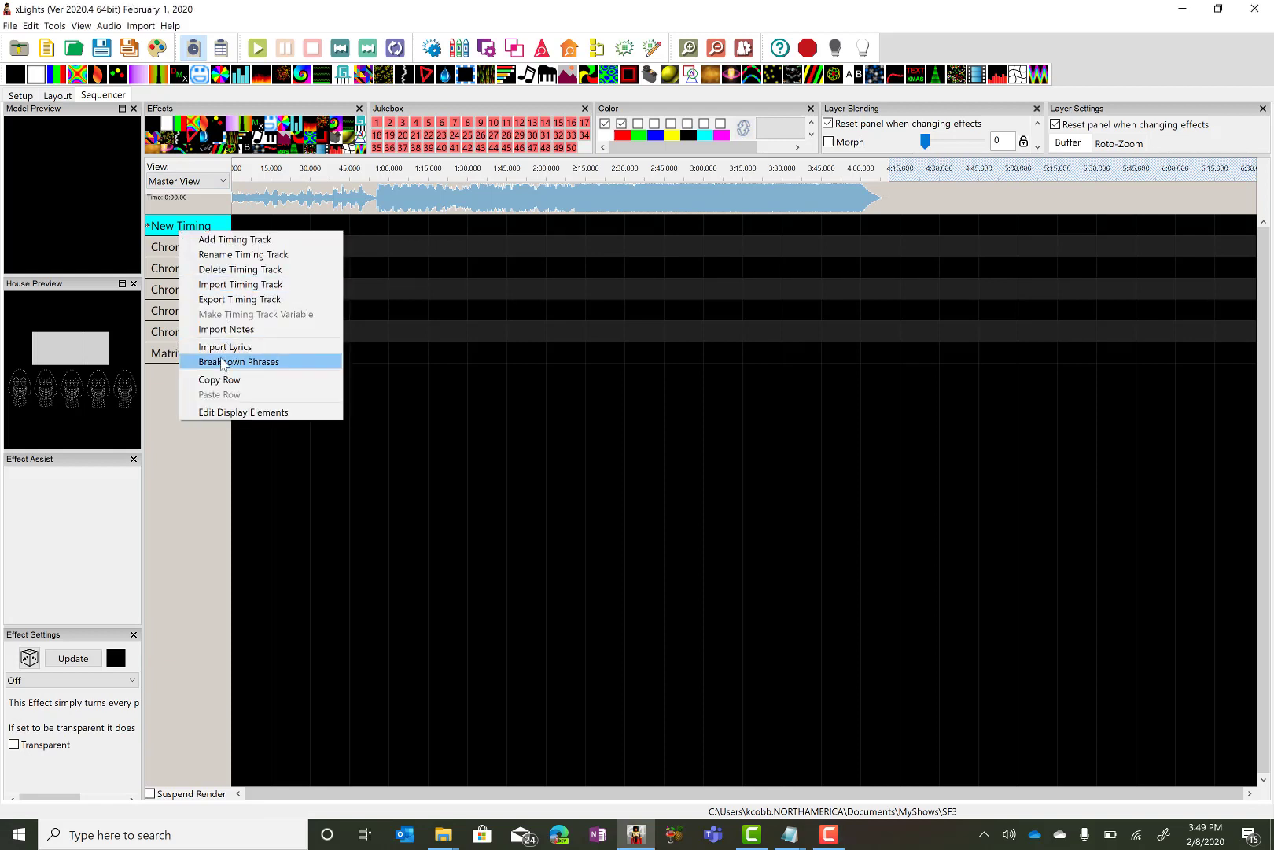
left_click(222, 347)
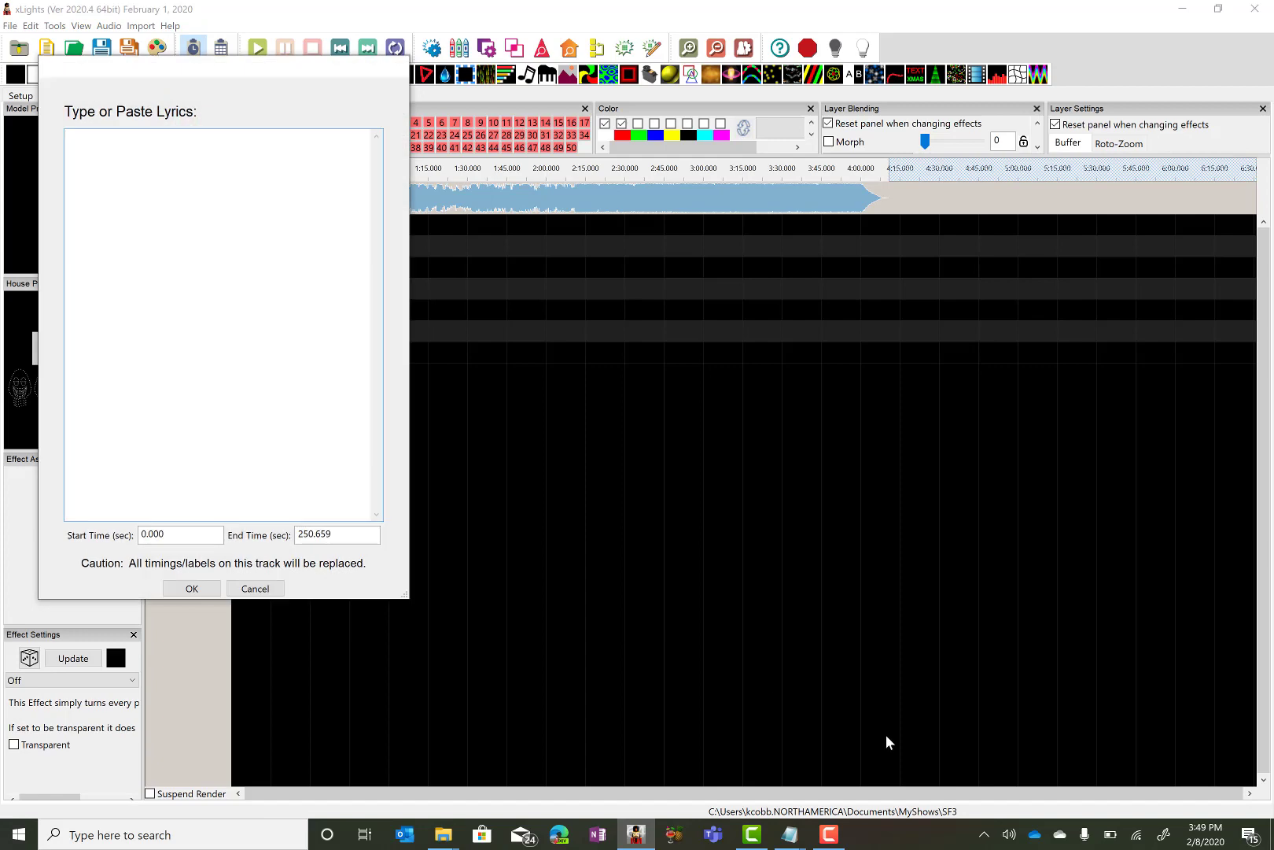
mouse_move(790, 833)
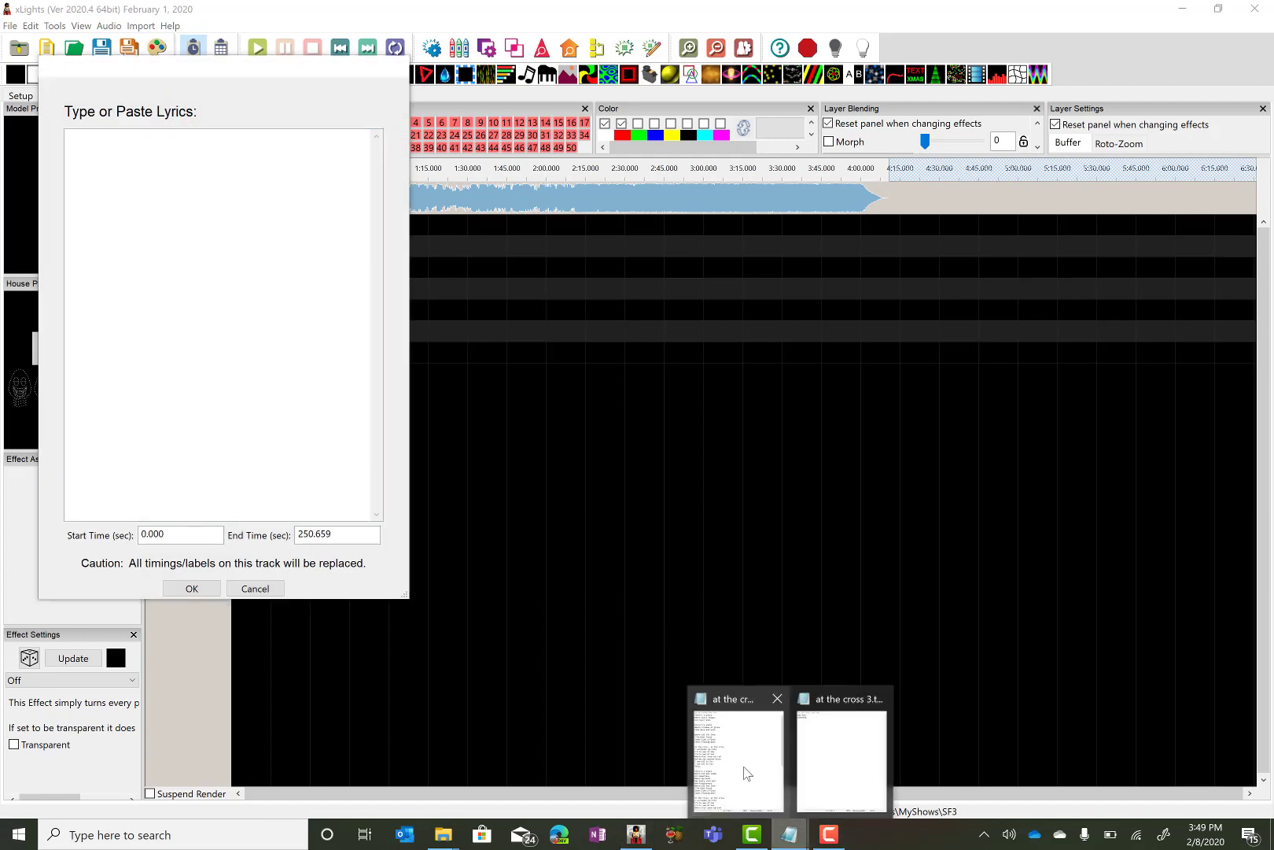
left_click(746, 771)
left_click(916, 616)
key("ctrl+a")
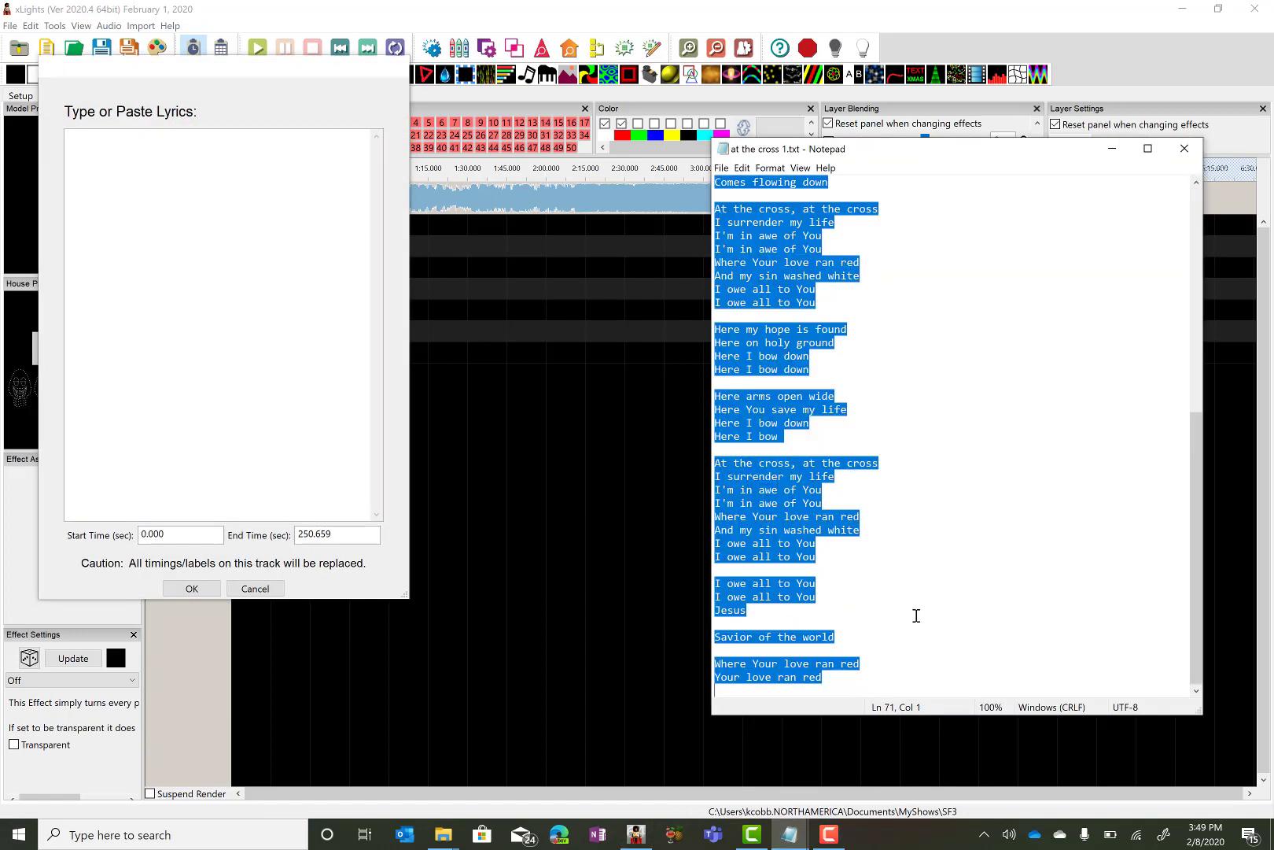
key("ctrl+c")
- Paste the whole song's lyrics into the import and set the Start Time to 12.500
left_click(213, 264)
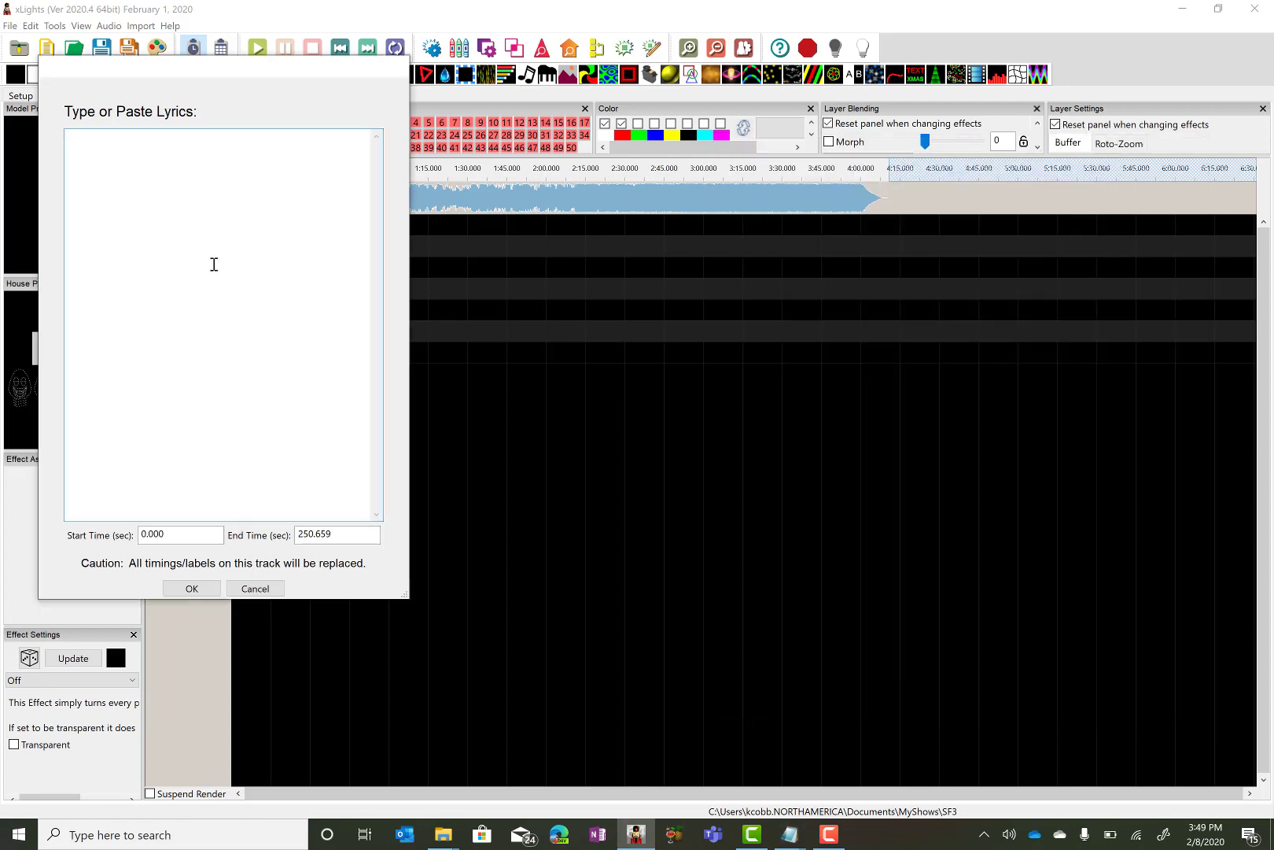
key("ctrl+v")
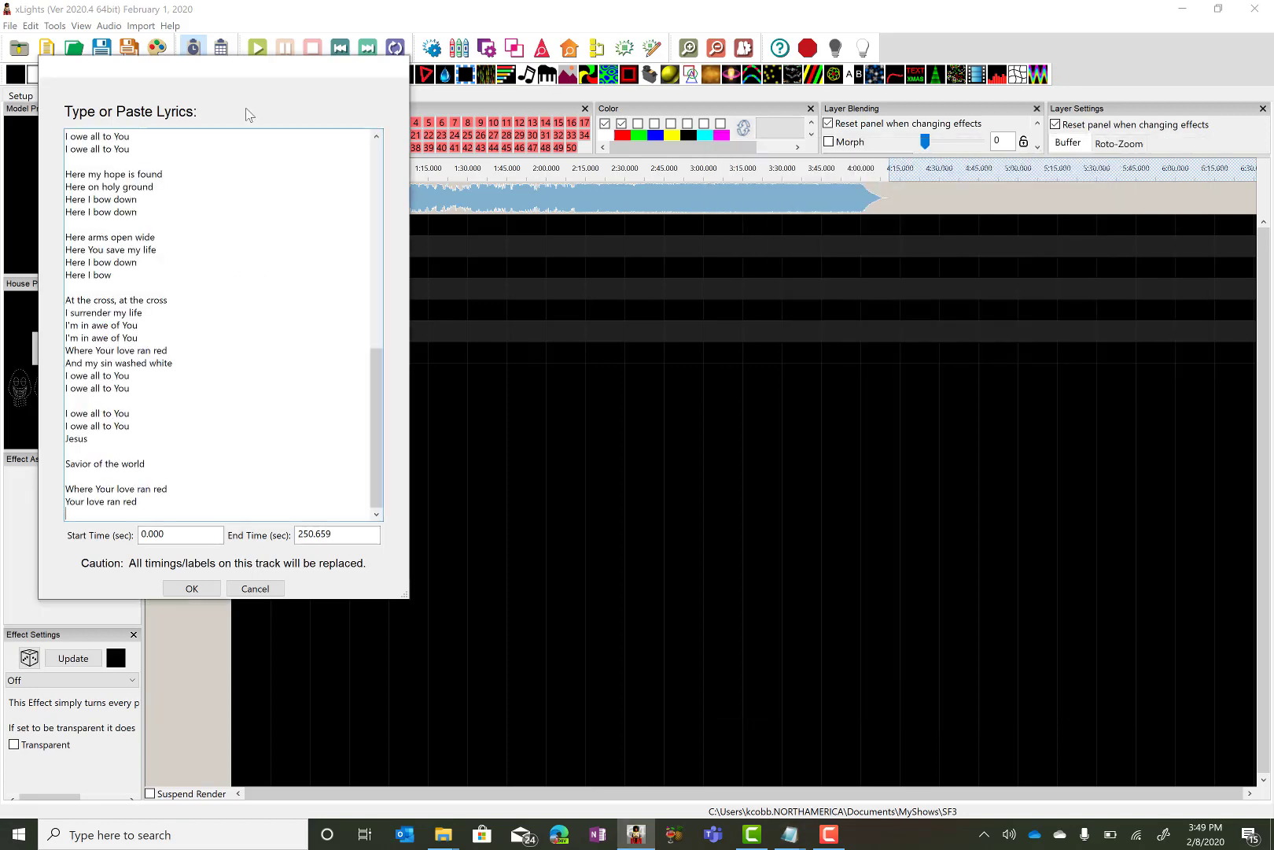
left_click_drag(256, 65, 655, 277)
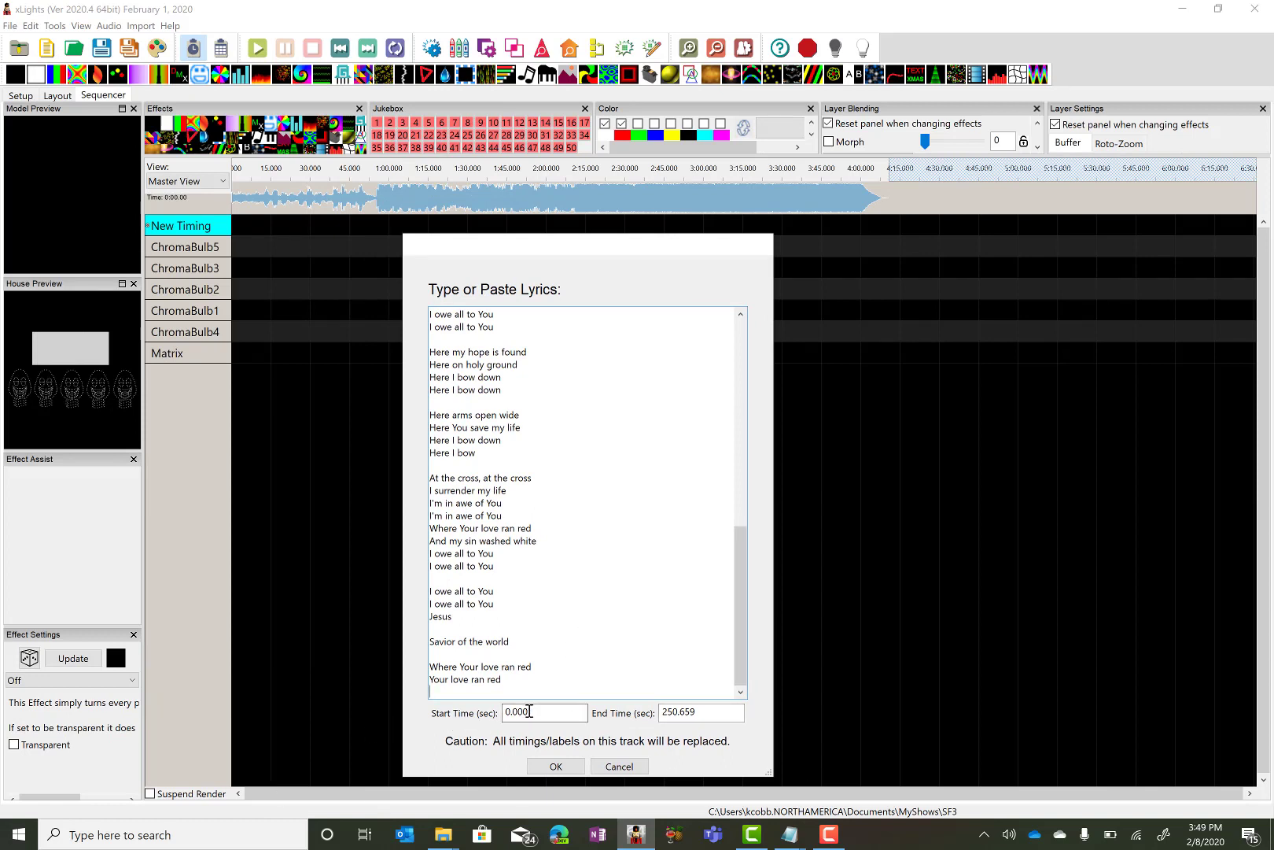
left_click_drag(529, 711, 495, 715)
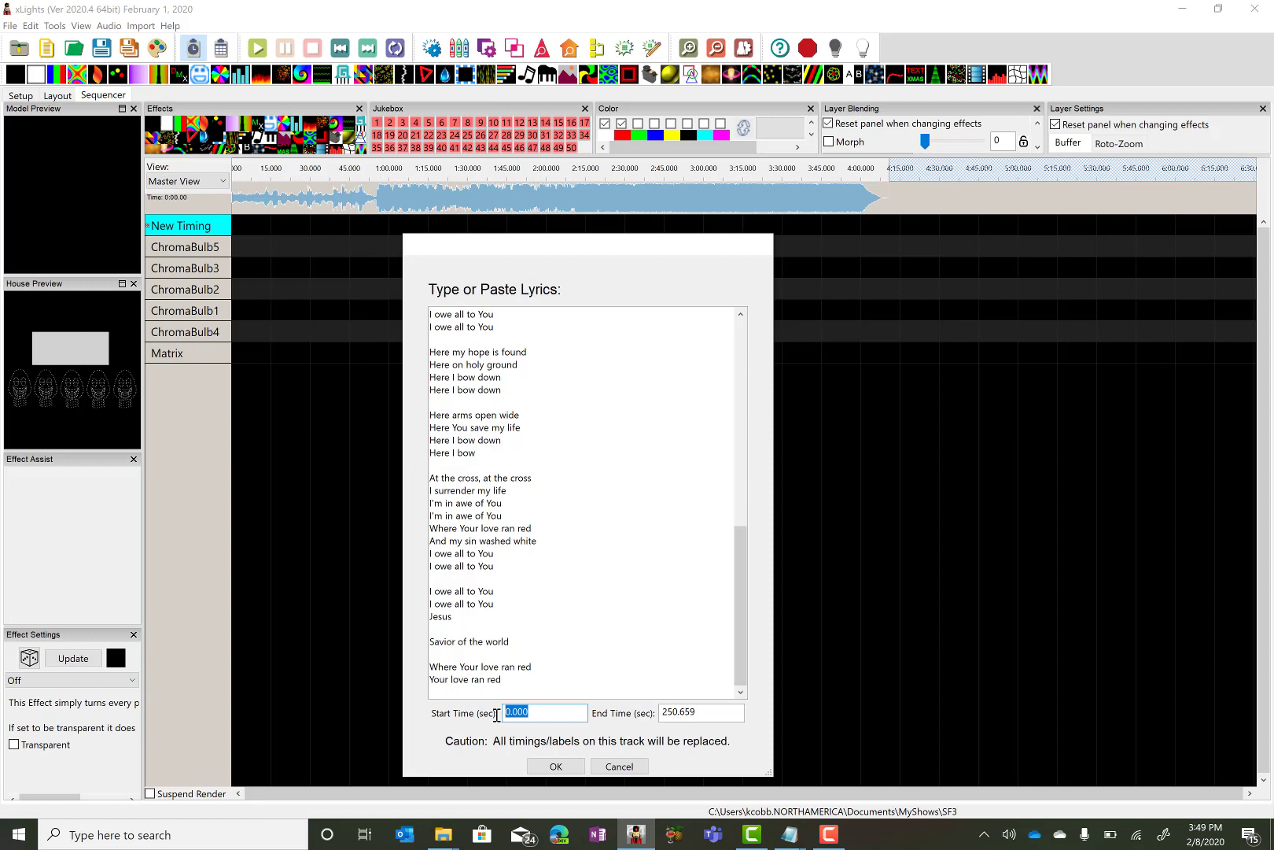
type("12.5")
type("00")
- Import the lyrics as the PrimaryLyrics track and review the 'at the cross 3.txt' notes (Ran Red, oohhhhhh, 3:20)
left_click(563, 768)
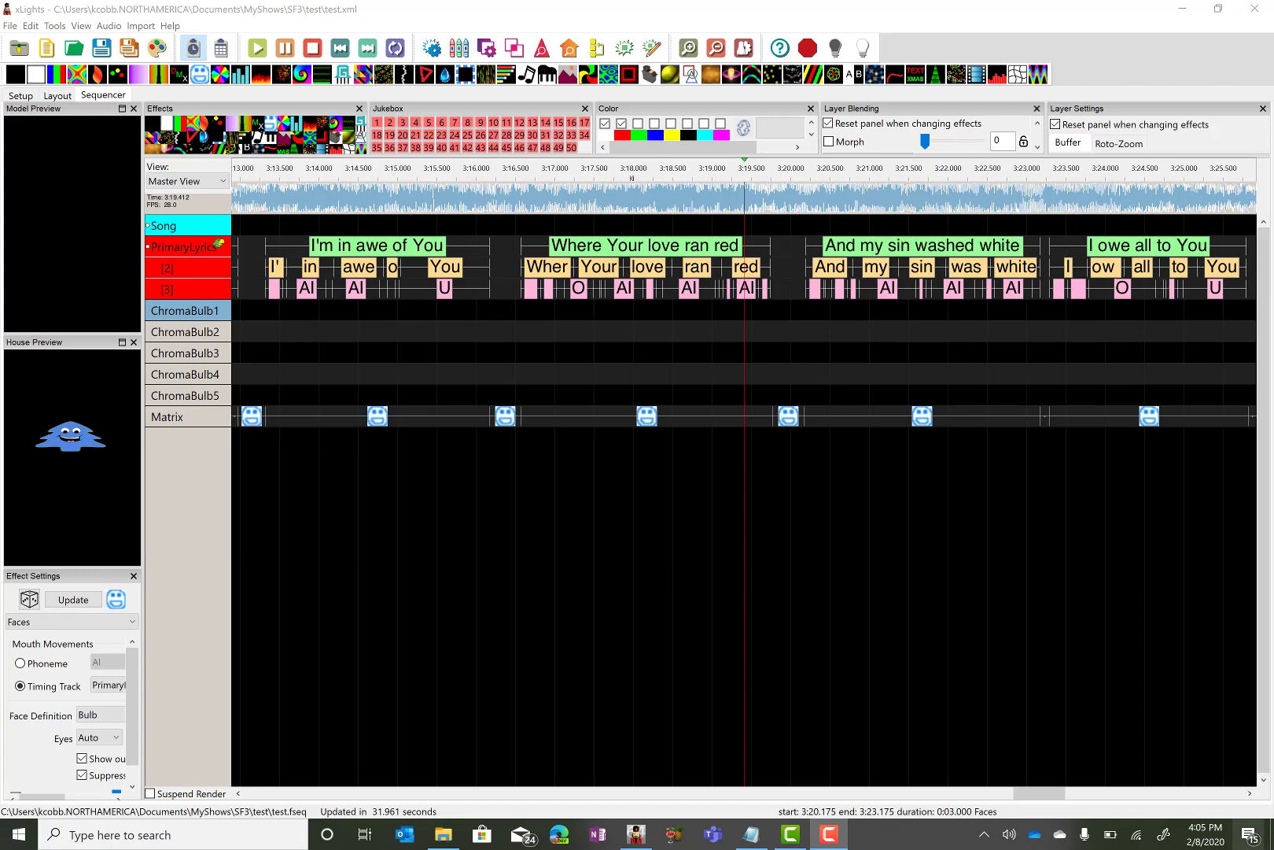
left_click(750, 835)
left_click_drag(750, 766, 804, 679)
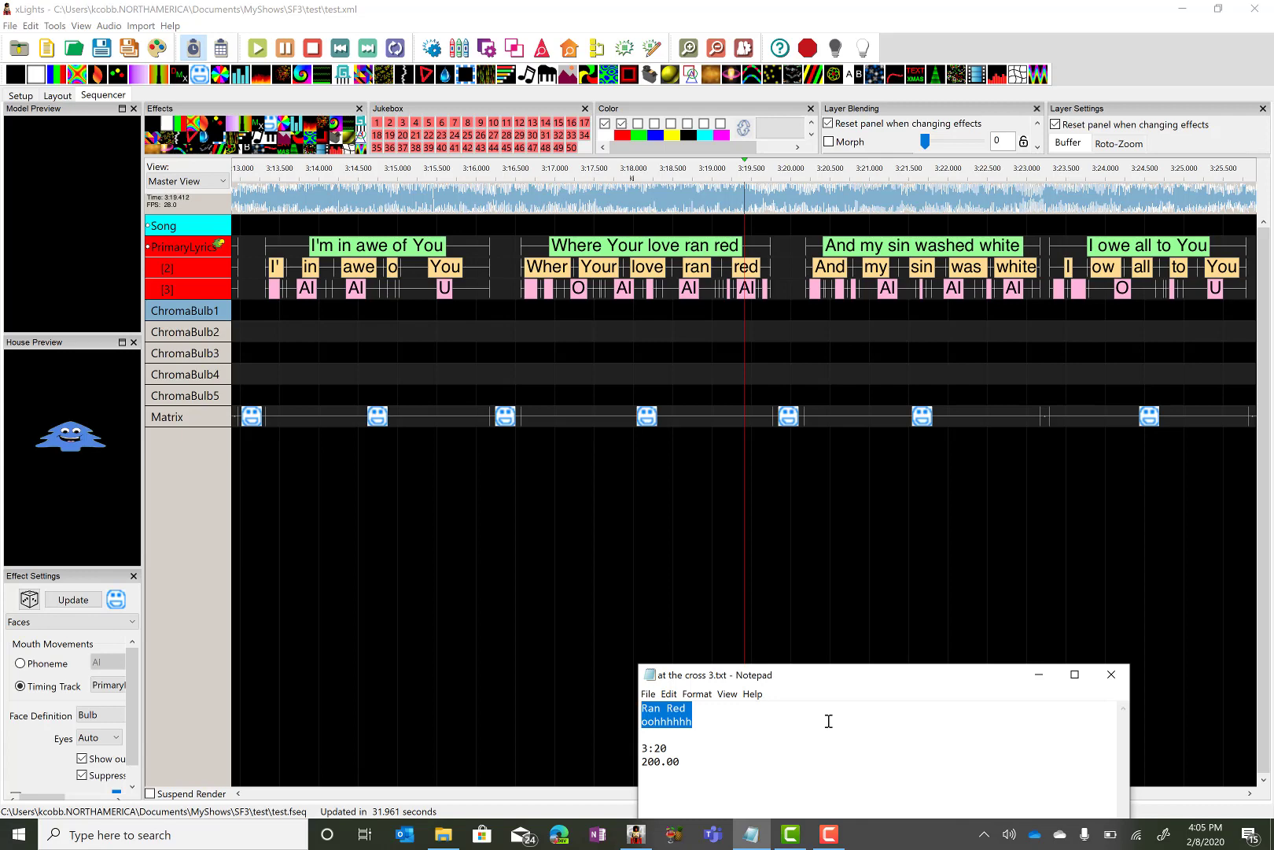
left_click(1038, 674)
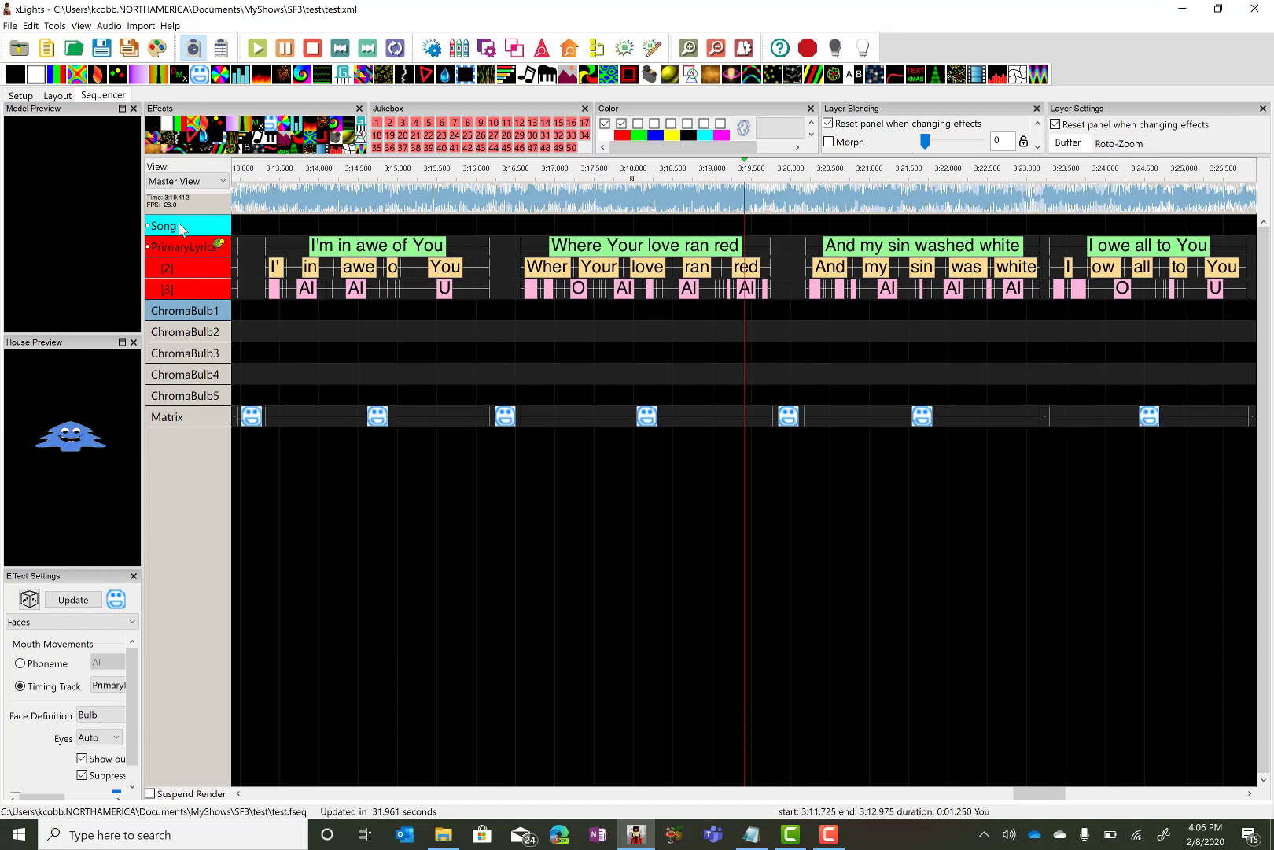
- Add an empty timing track named SecondaryLyrics
right_click(172, 247)
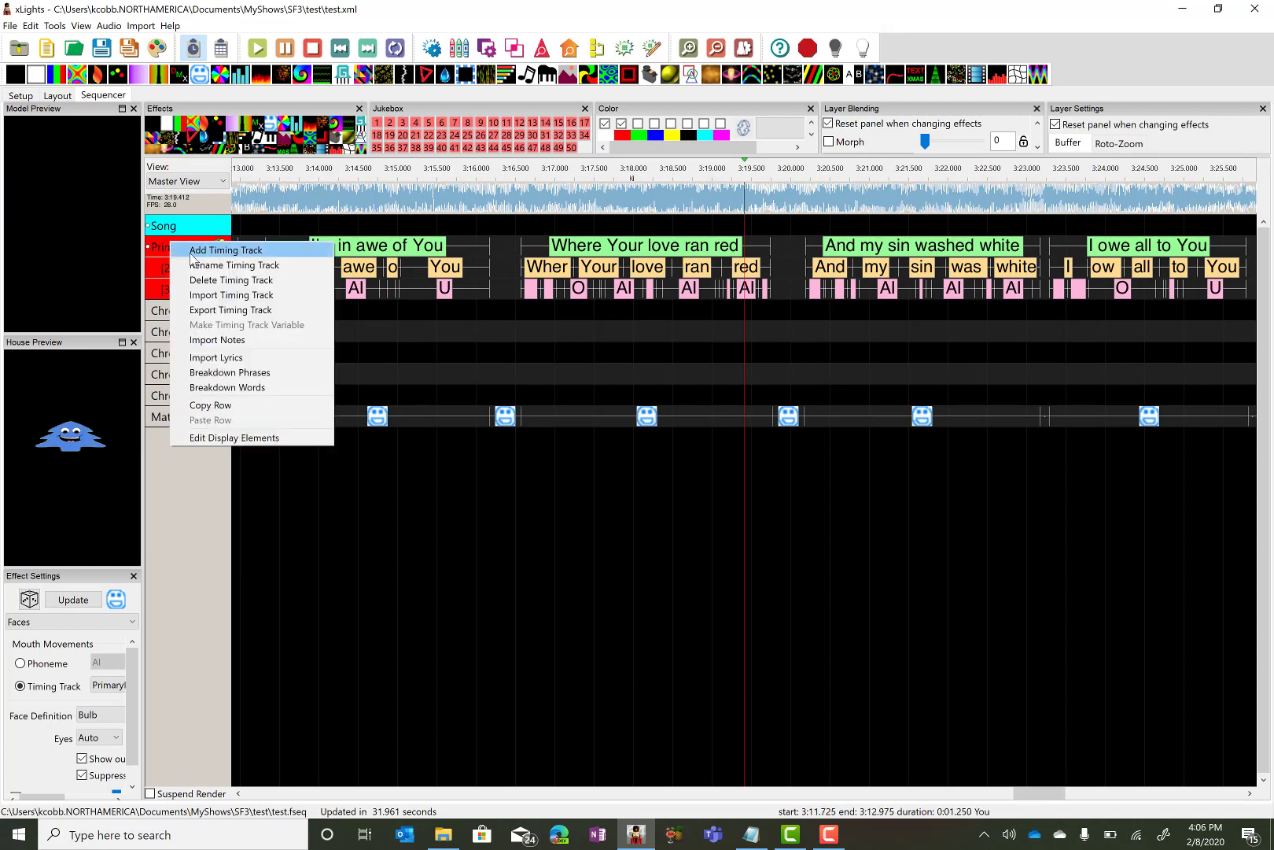
left_click(190, 256)
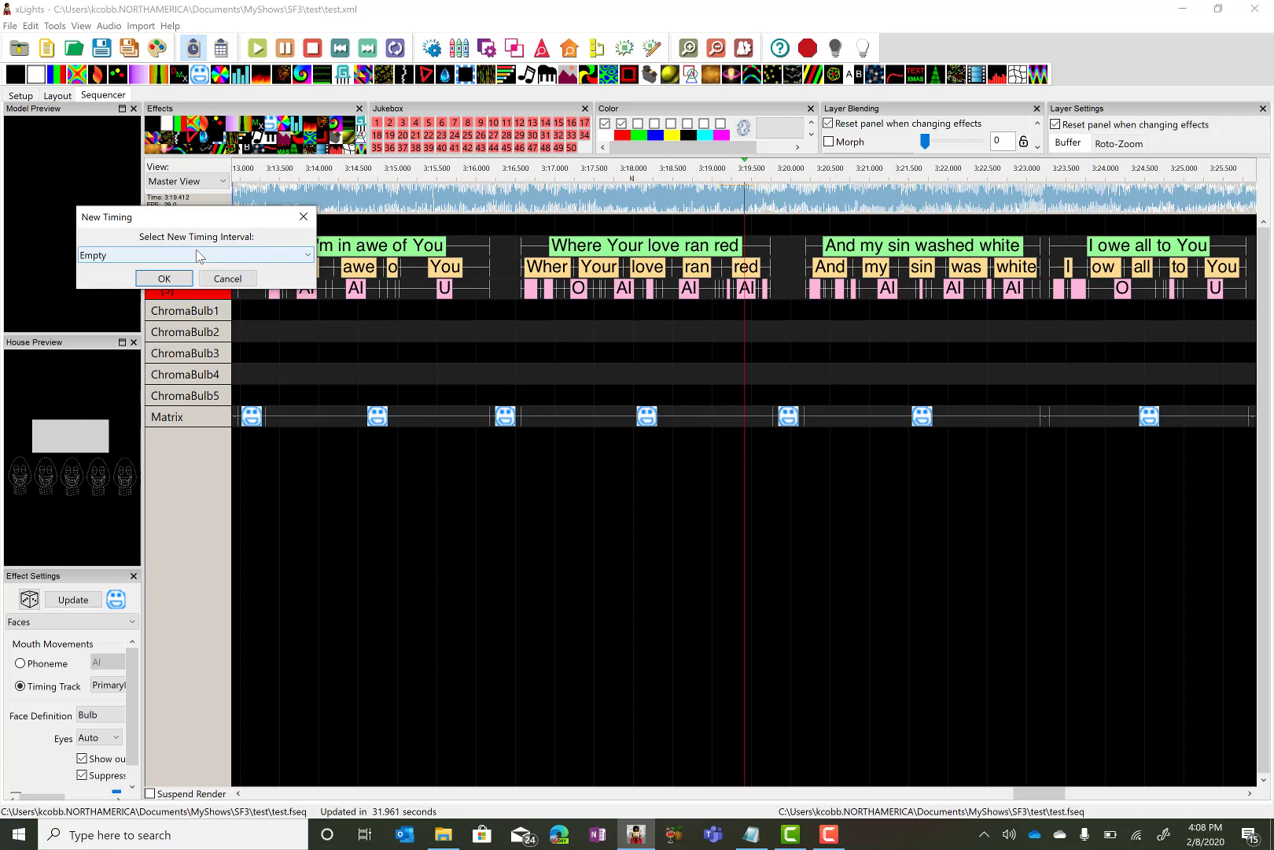
left_click(165, 278)
type("Sec")
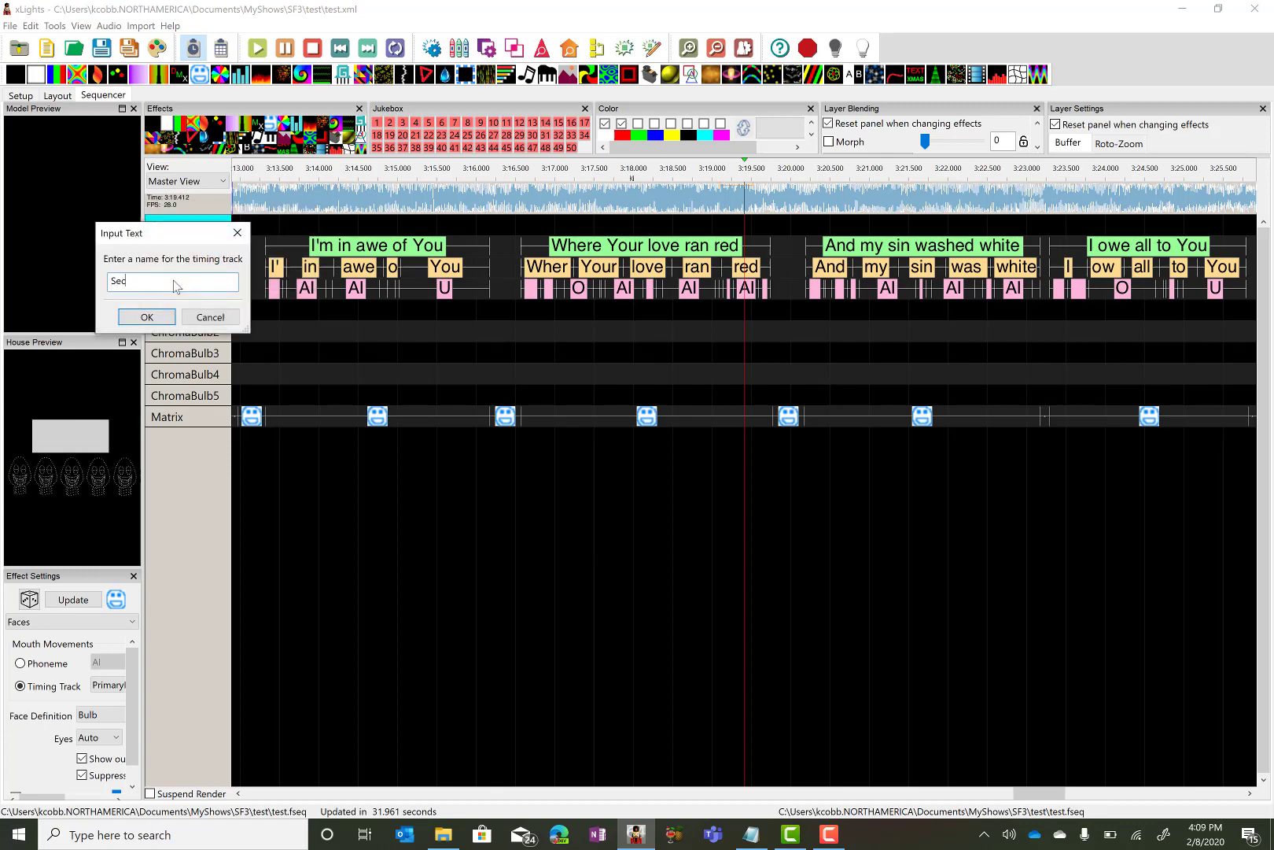
type("ondaryLyr")
type("ics")
key("Return")
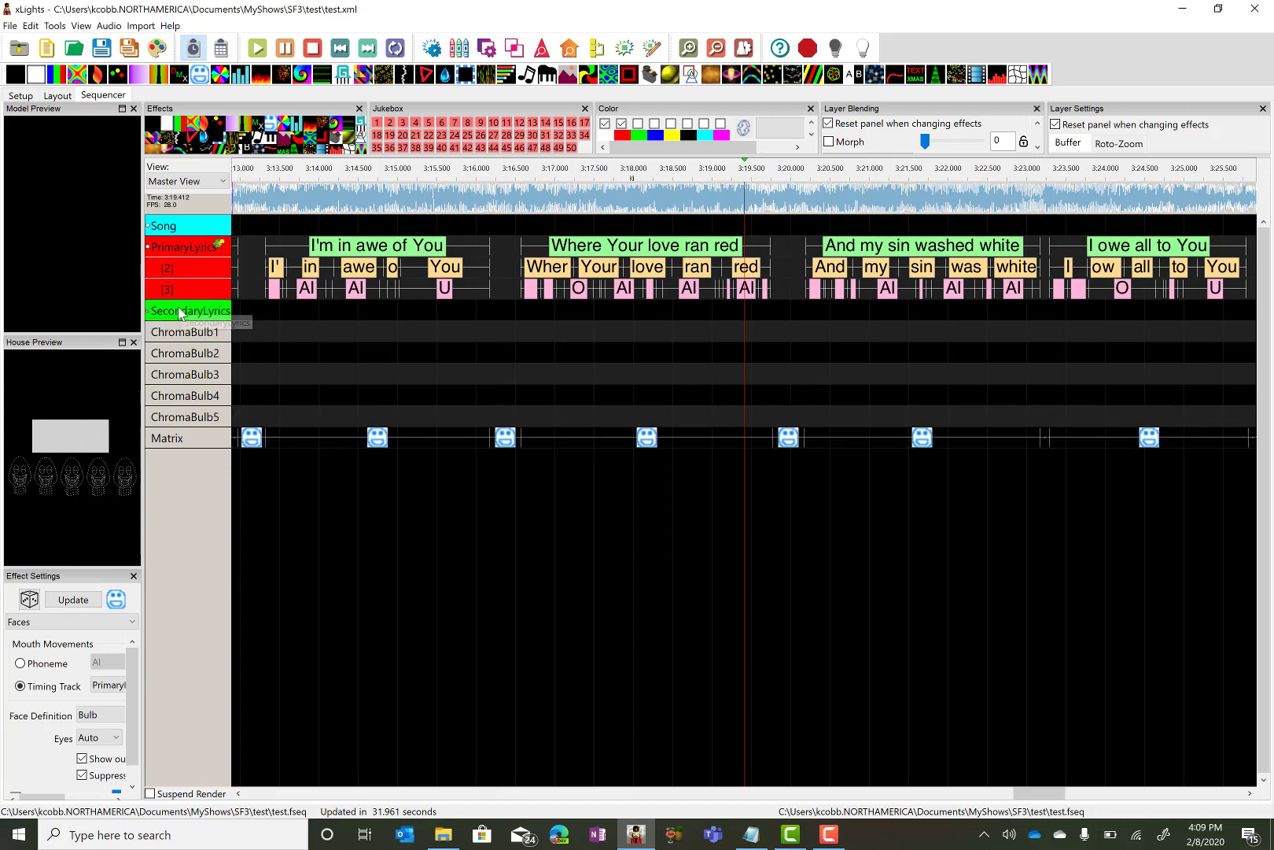
- Paste the 'Ran Red' and 'oohhhhhh' lines into a lyrics import on SecondaryLyrics
right_click(180, 312)
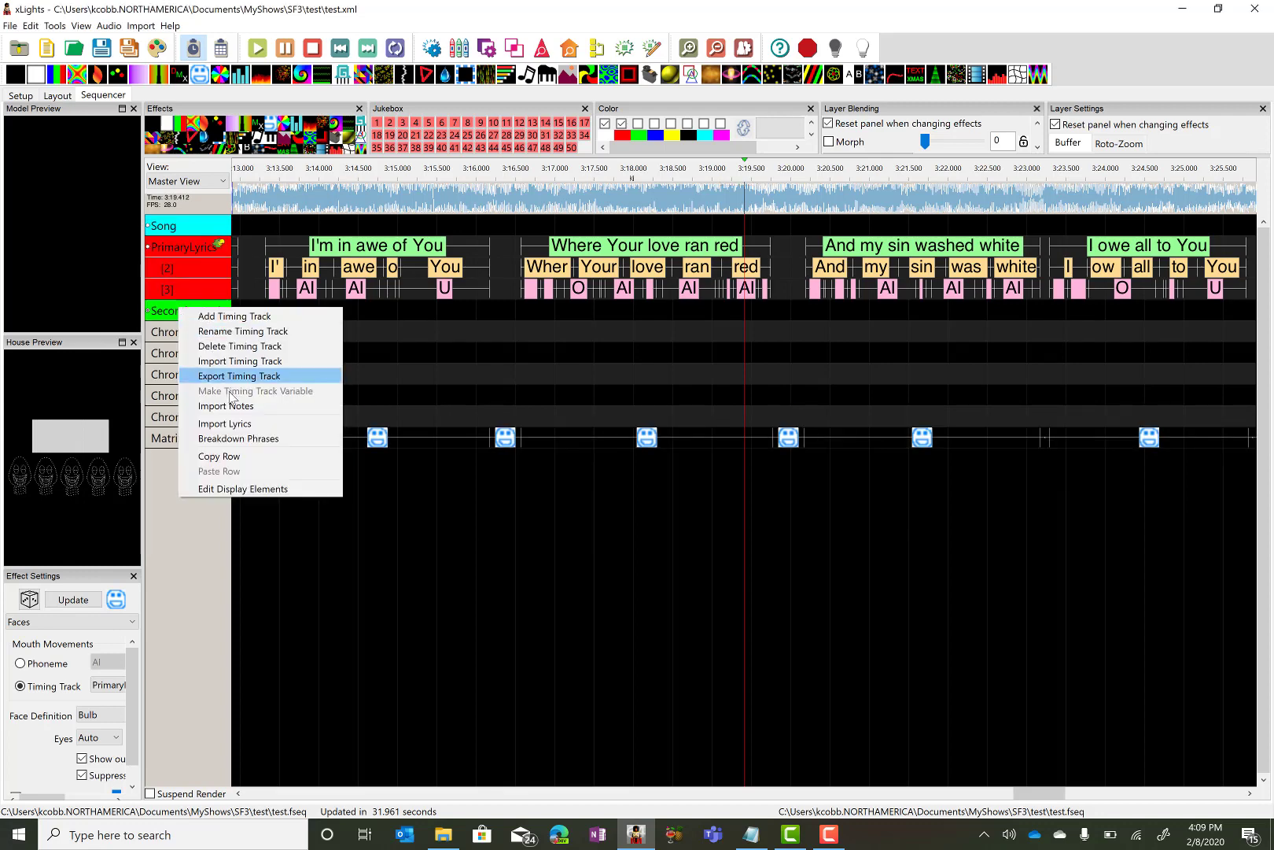
left_click(213, 428)
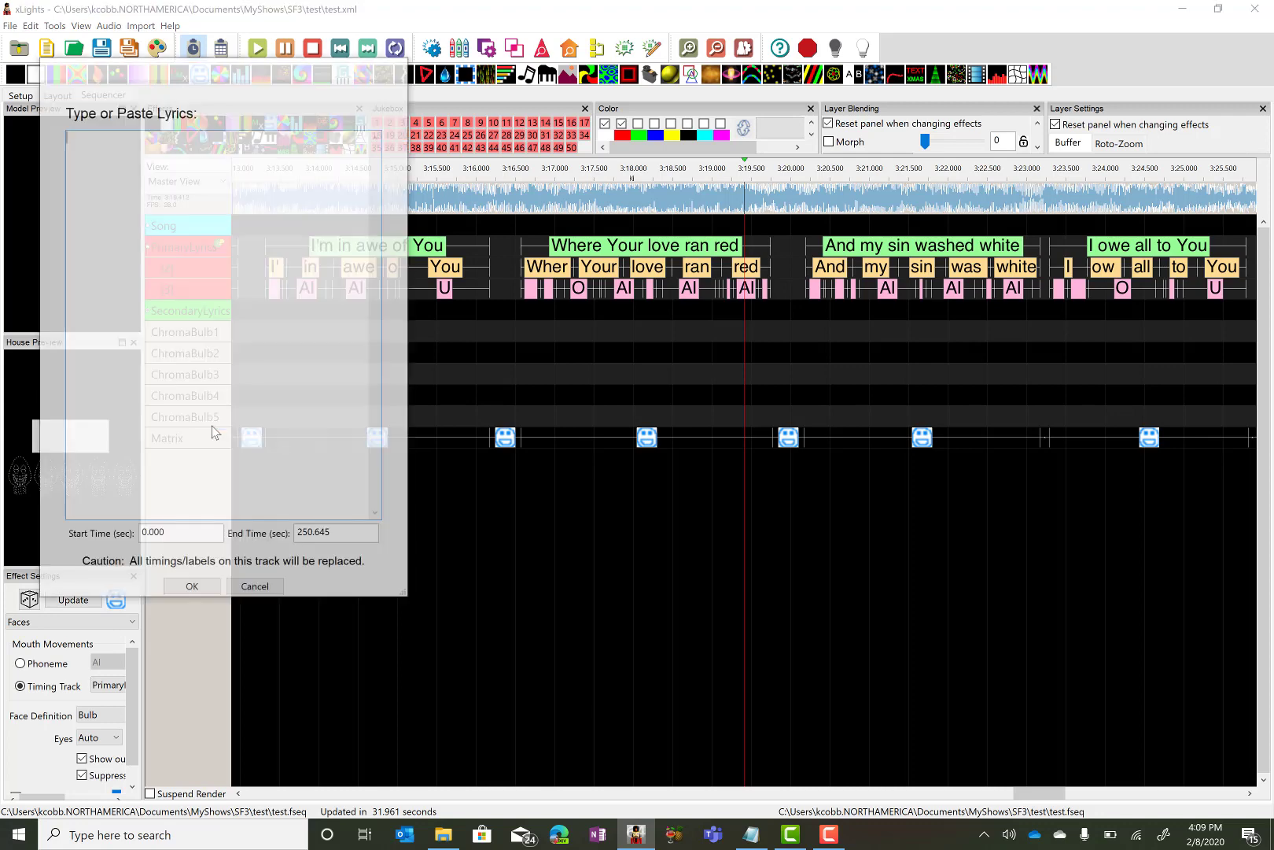
left_click(751, 834)
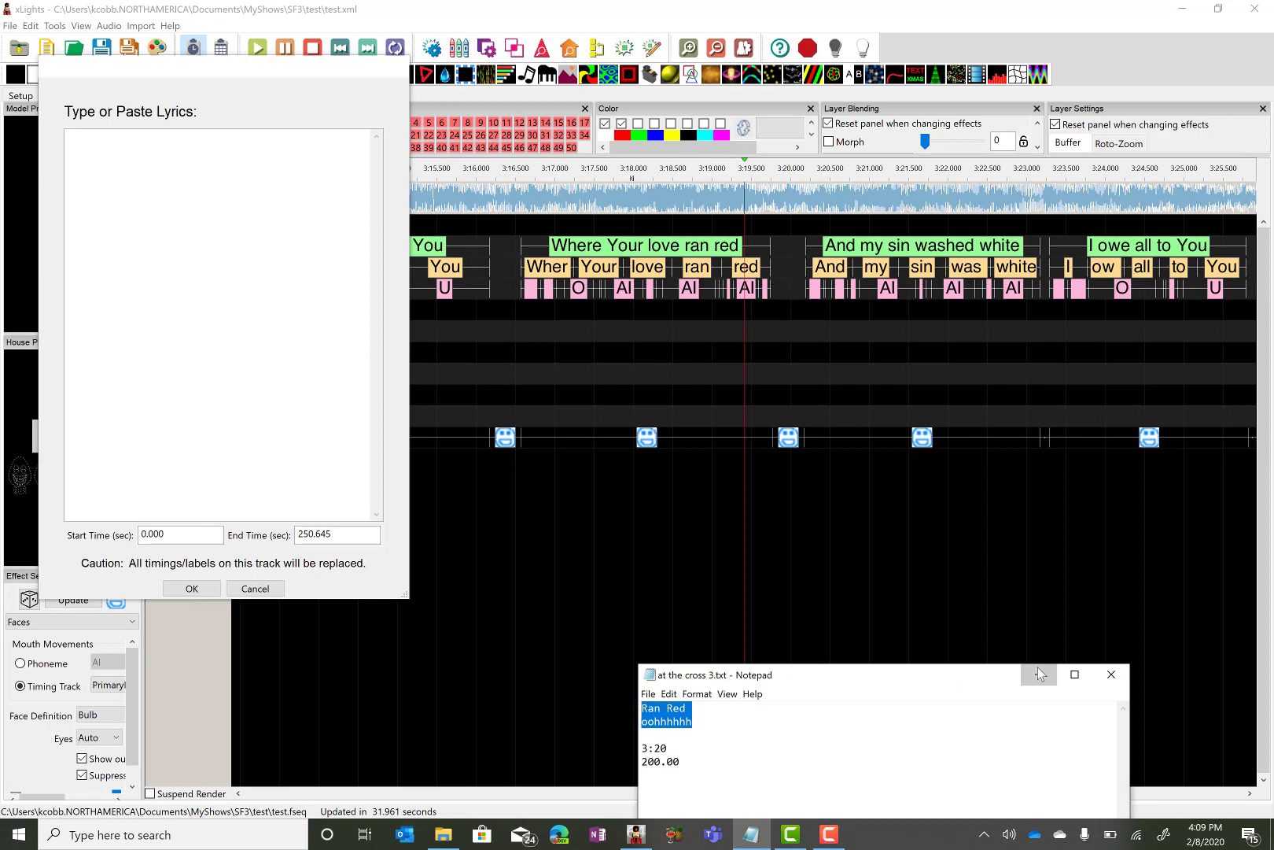
left_click(288, 317)
type("Ran Red oohhhhhh")
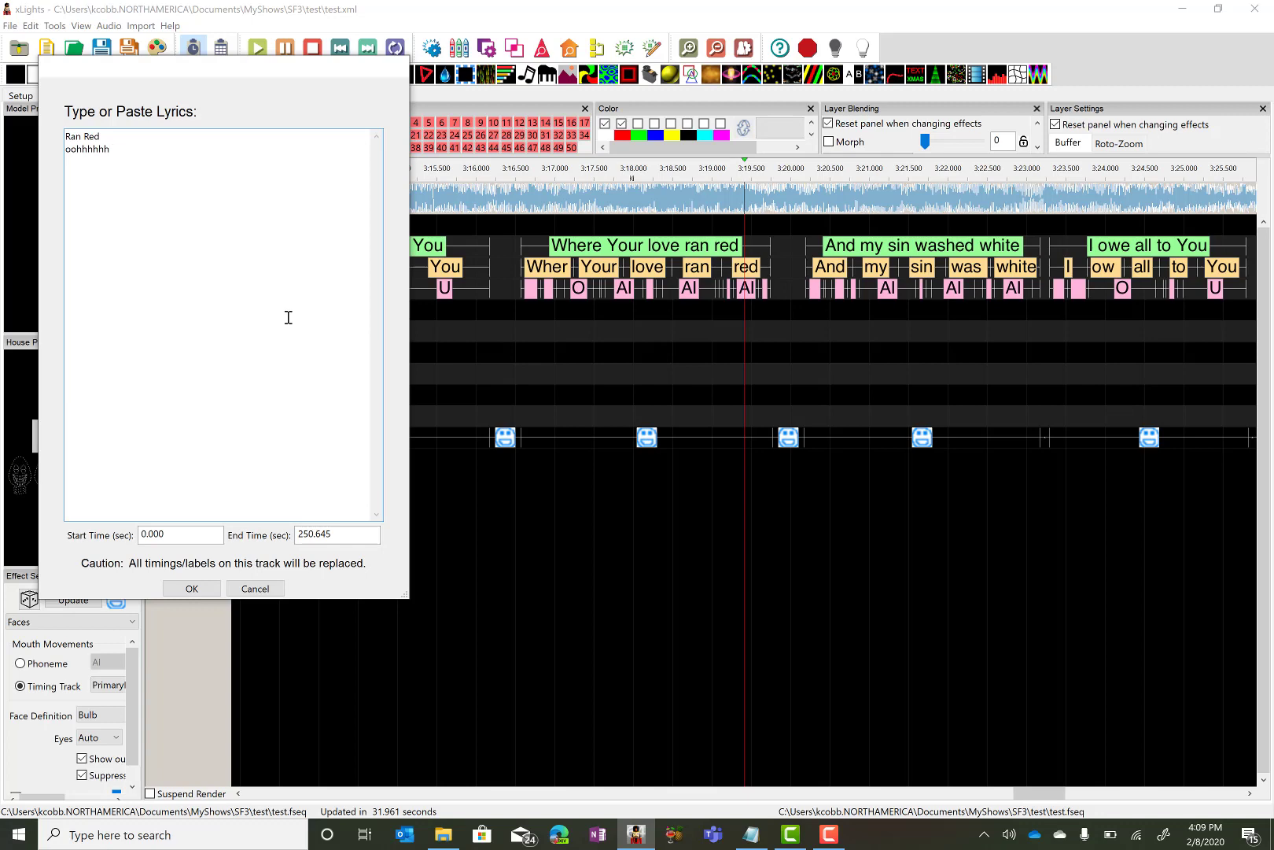
- Set Start Time 200.000 and End Time 220.000 and add the lyrics to the track
double_click(173, 534)
type("200.")
type("000")
double_click(339, 534)
type("2")
type("20.000")
left_click(194, 589)
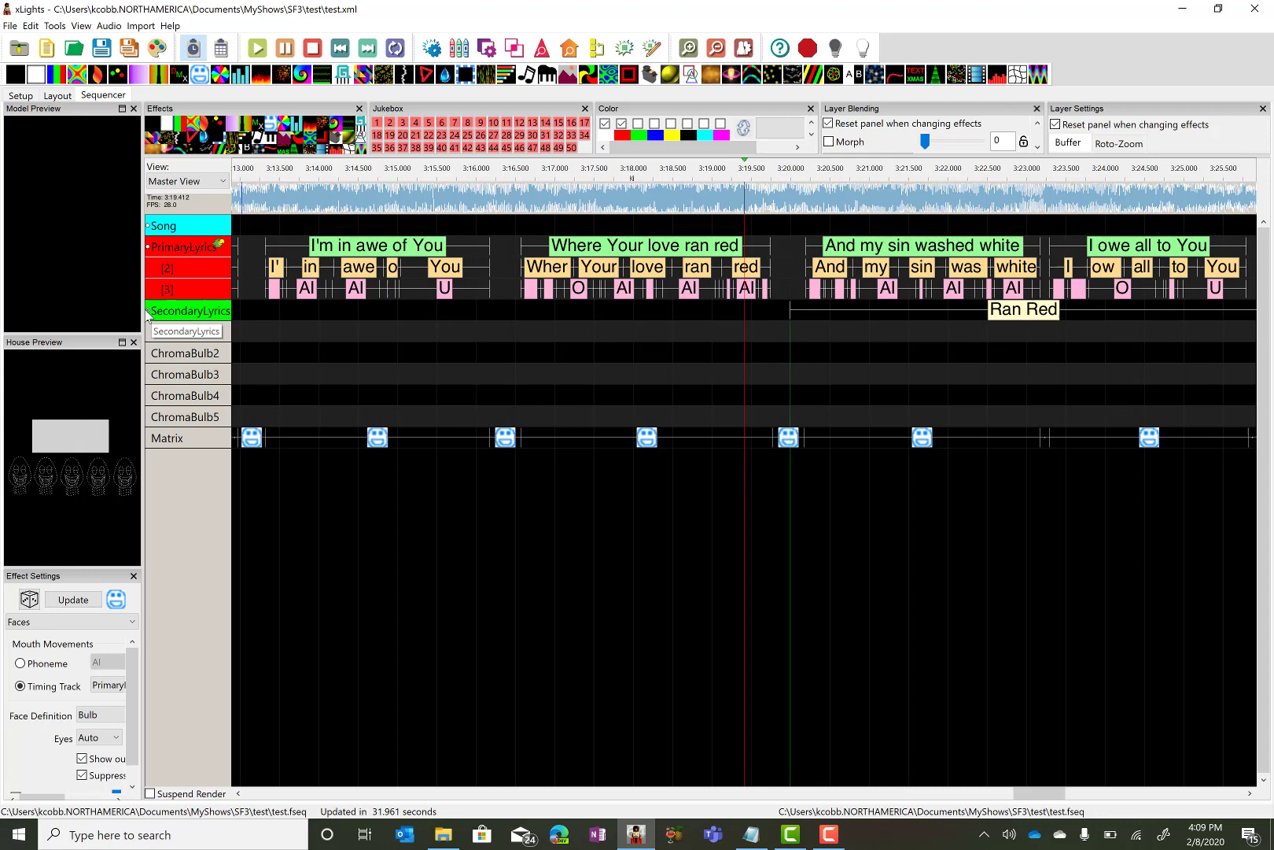
- Move and trim the Ran Red phrase to span about 3:18.90–3:19.95 under the sung words 'ran red'
left_click(1019, 320)
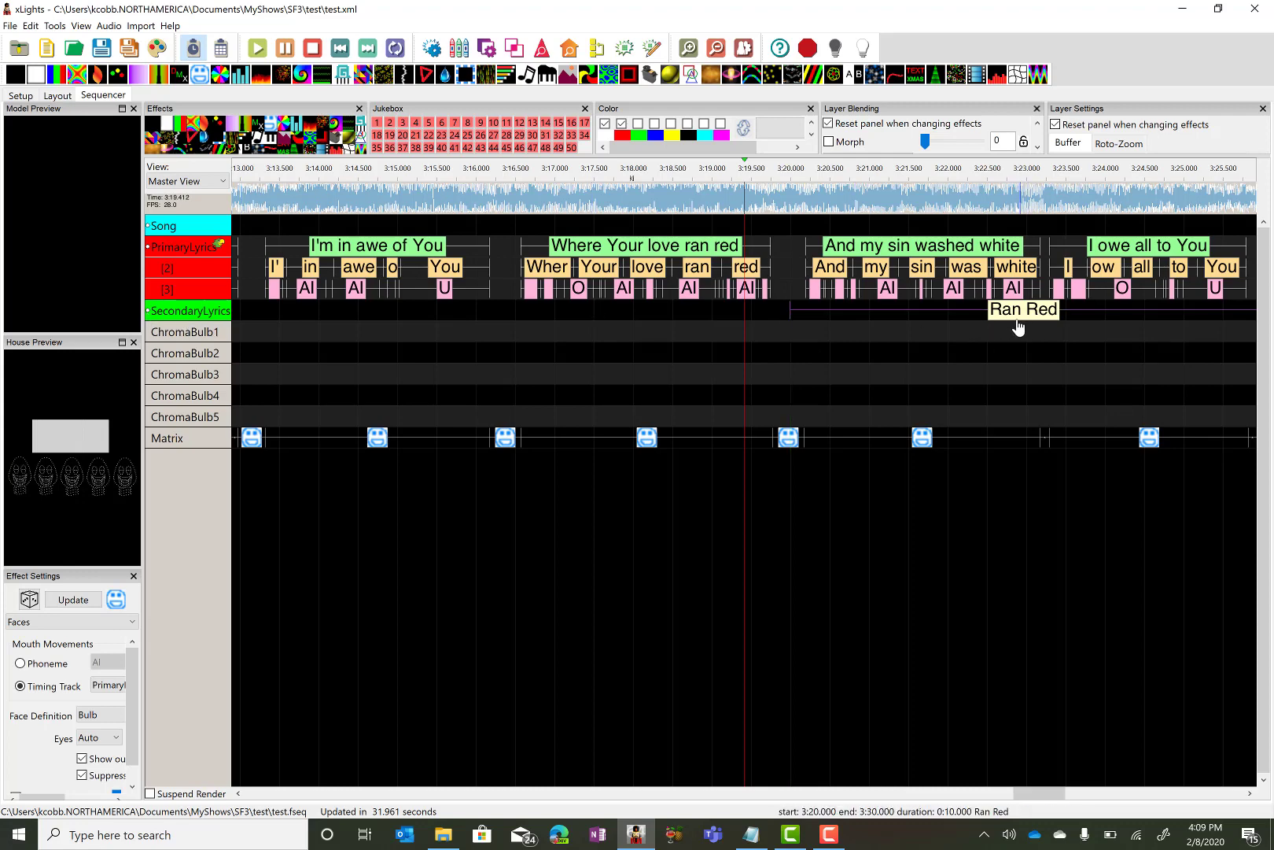
mouse_move(1020, 323)
left_mouse_down()
mouse_move(933, 326)
mouse_move(1008, 321)
mouse_move(963, 321)
left_mouse_up()
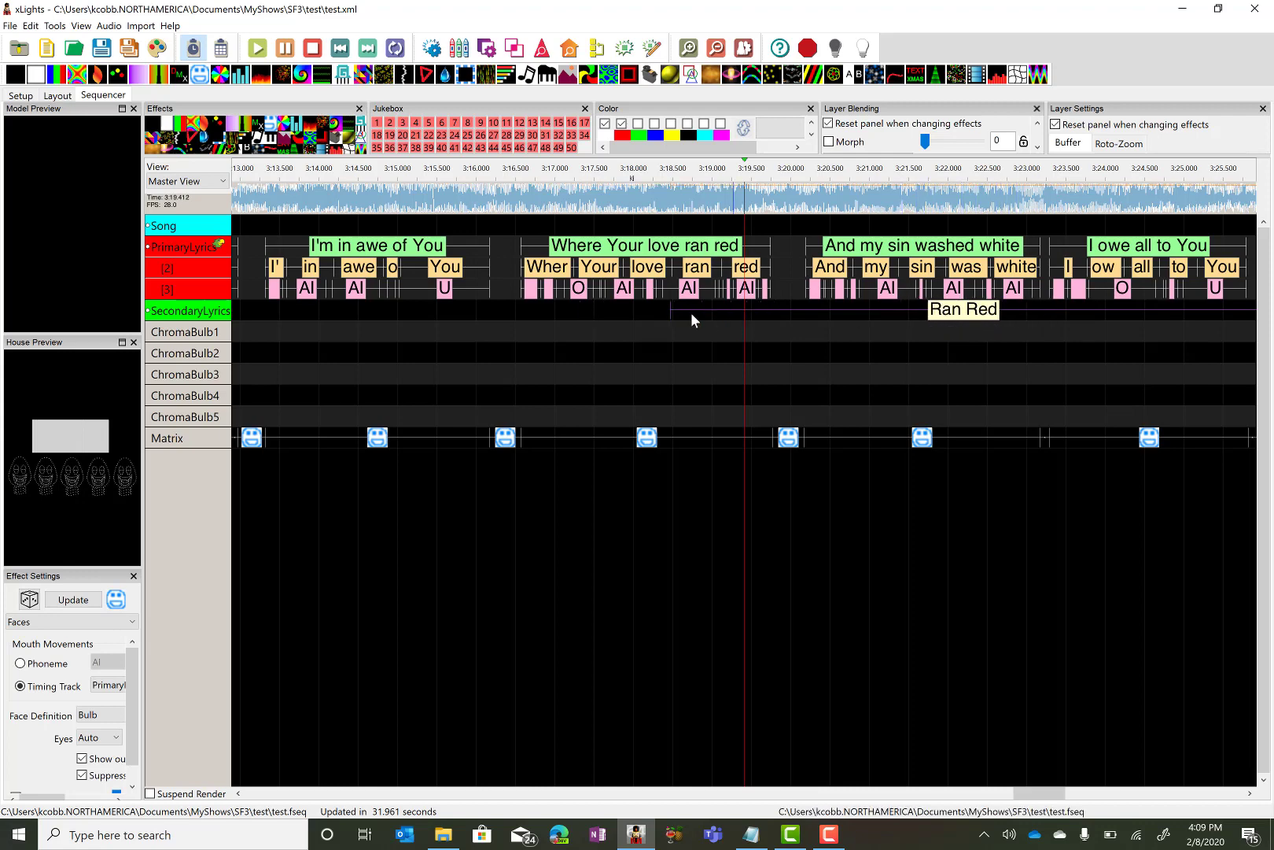
left_click_drag(674, 309, 698, 311)
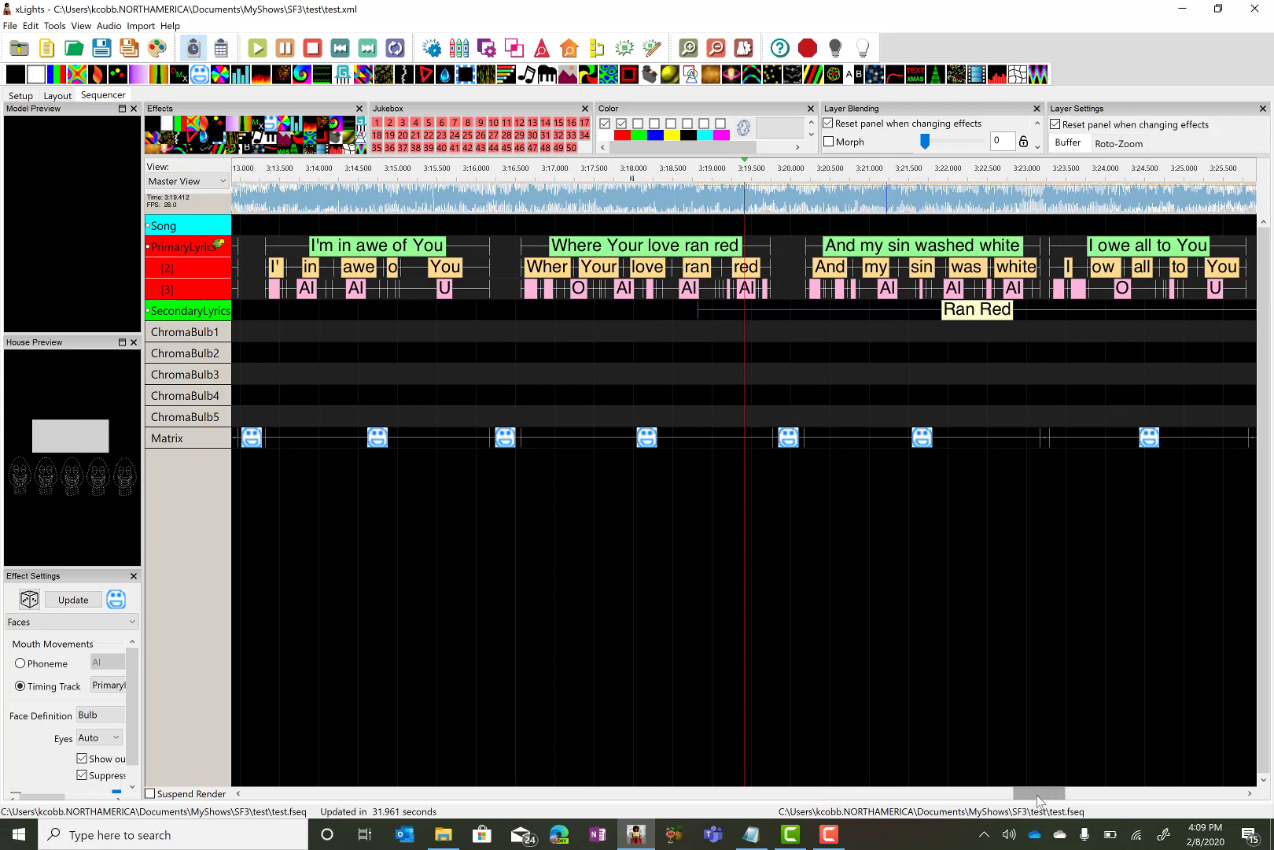
left_click_drag(1037, 800, 1065, 801)
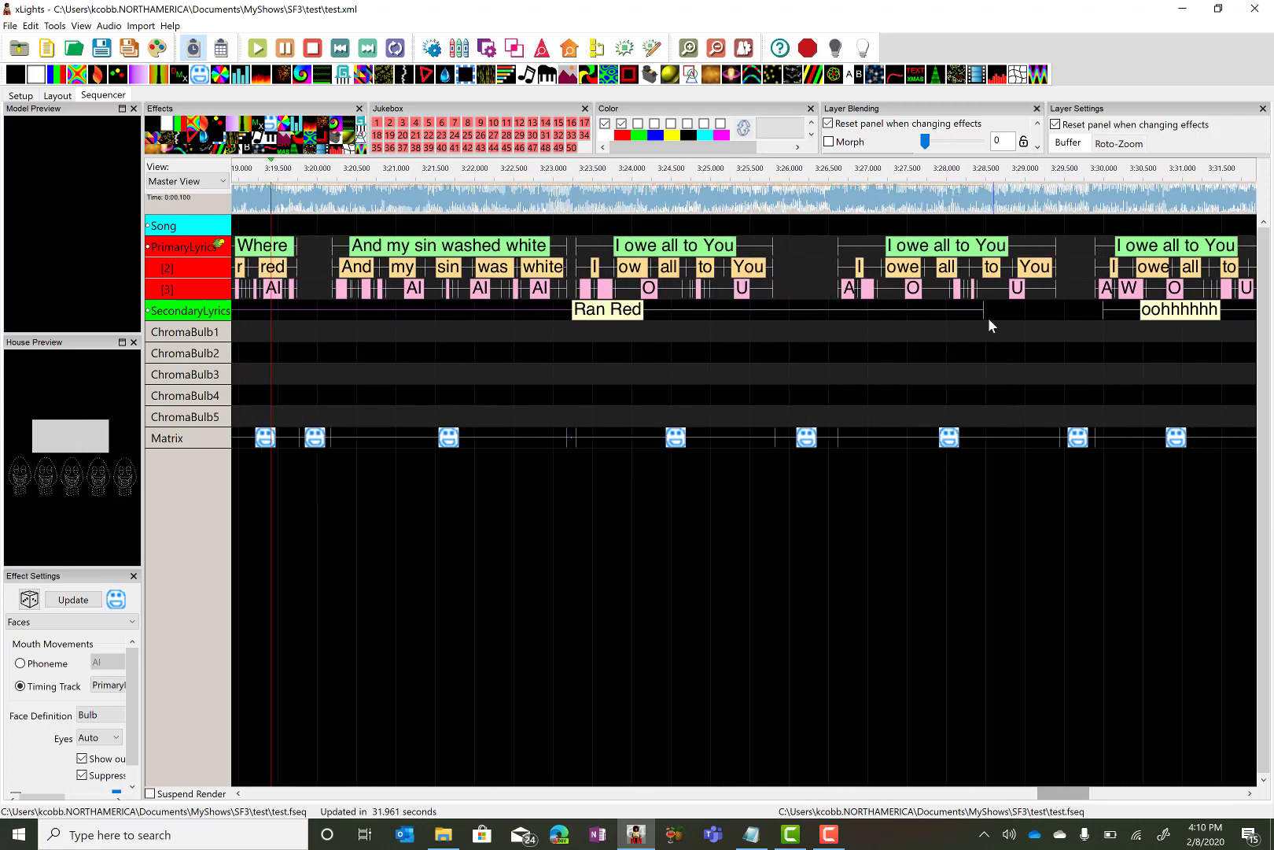
left_click_drag(984, 316, 314, 312)
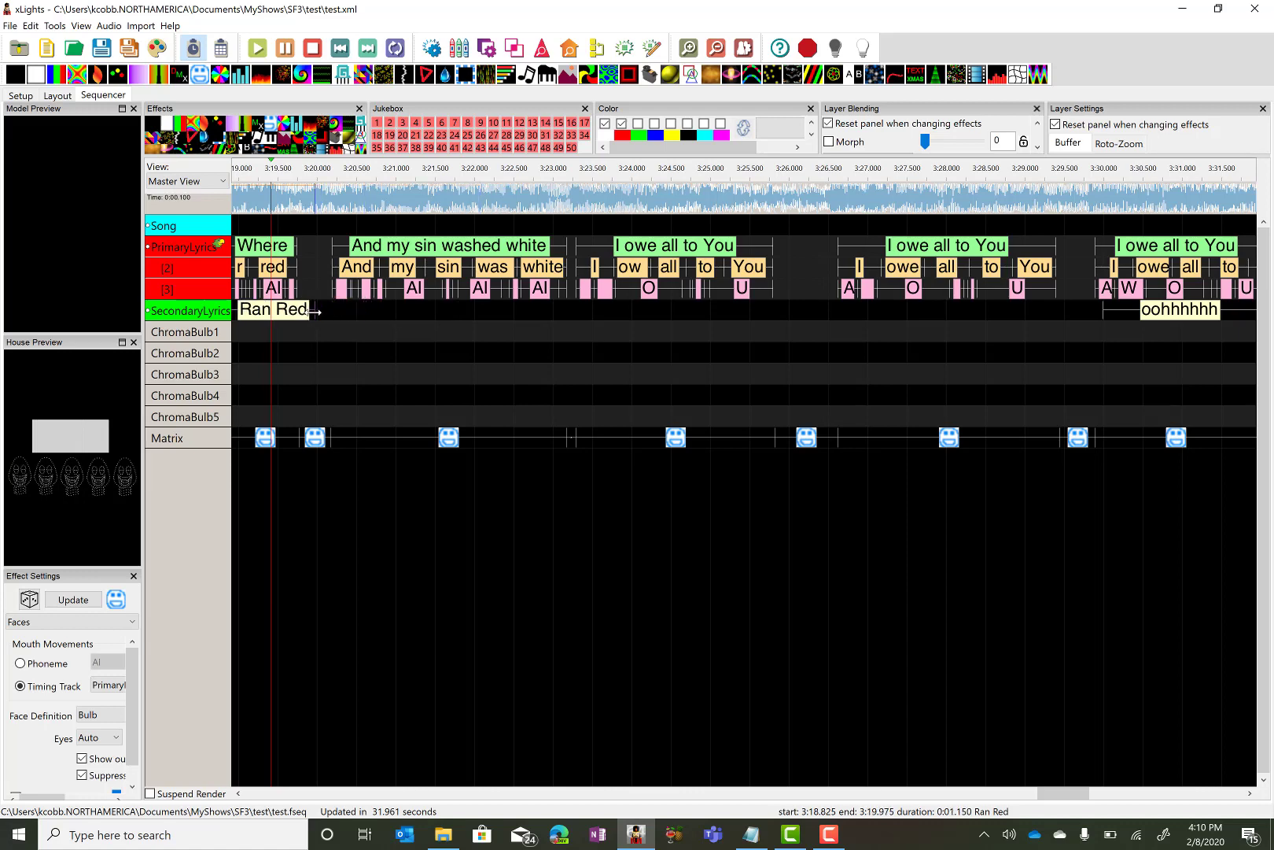
left_click_drag(1051, 796, 1023, 801)
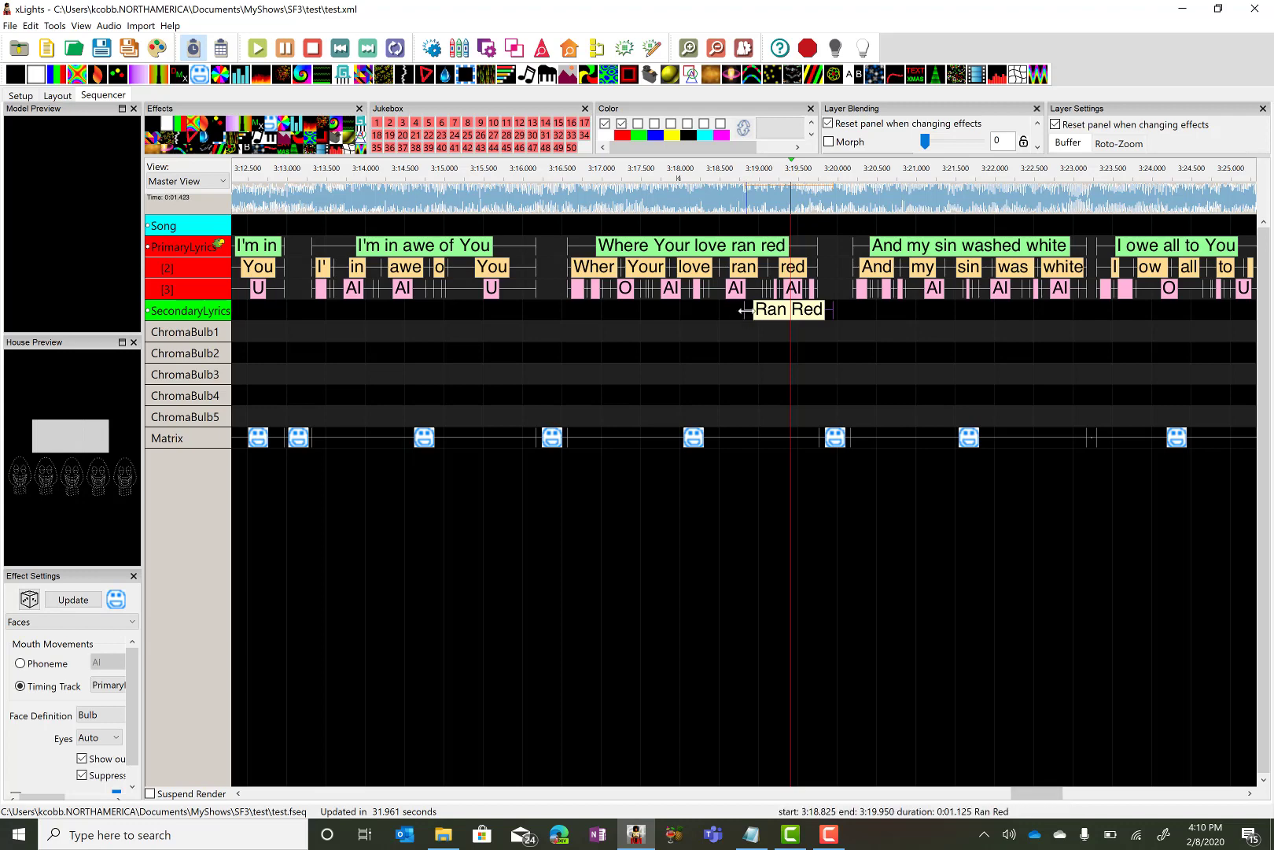
left_click_drag(743, 311, 747, 312)
- Break Ran Red into word timings, shorten 'Ran', and break 'Red' into phonemes
right_click(785, 316)
left_click(797, 321)
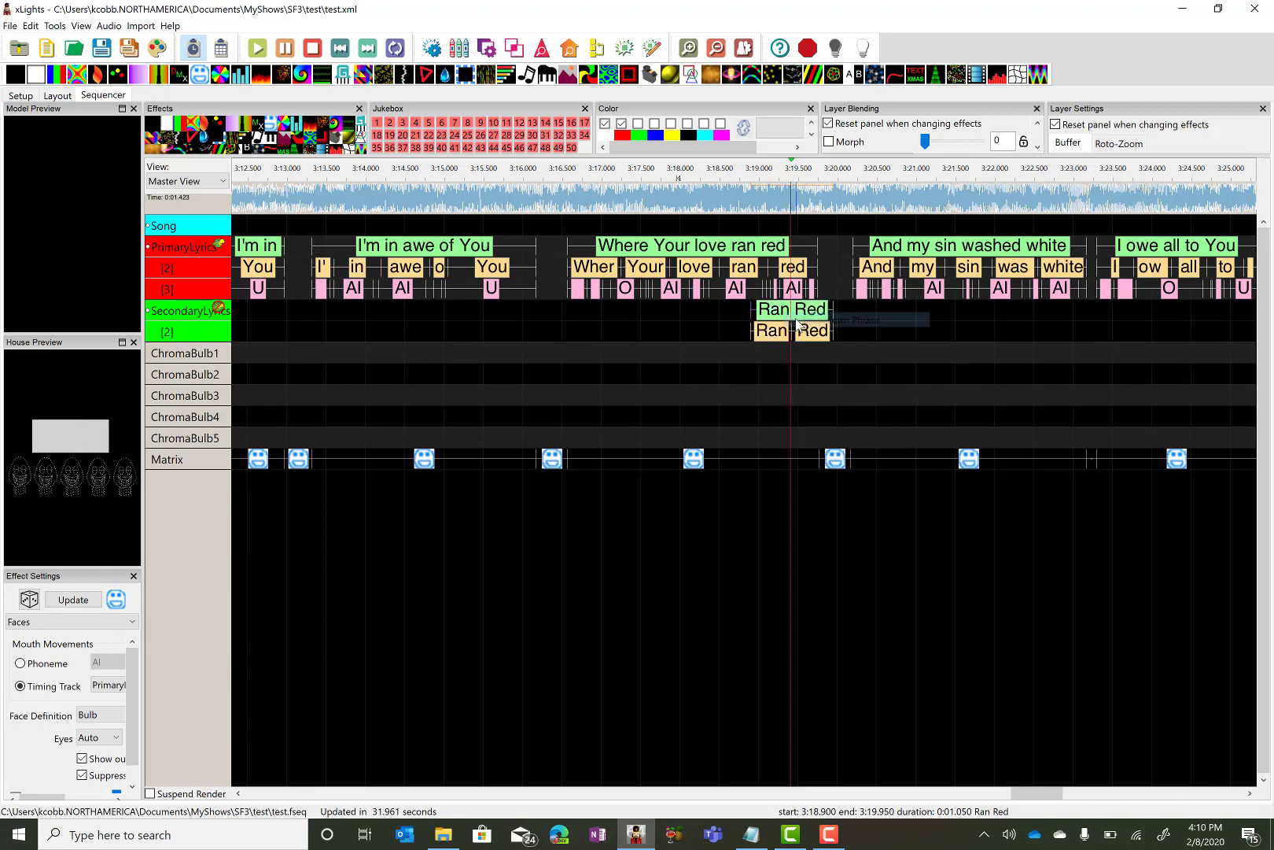
left_click(771, 330)
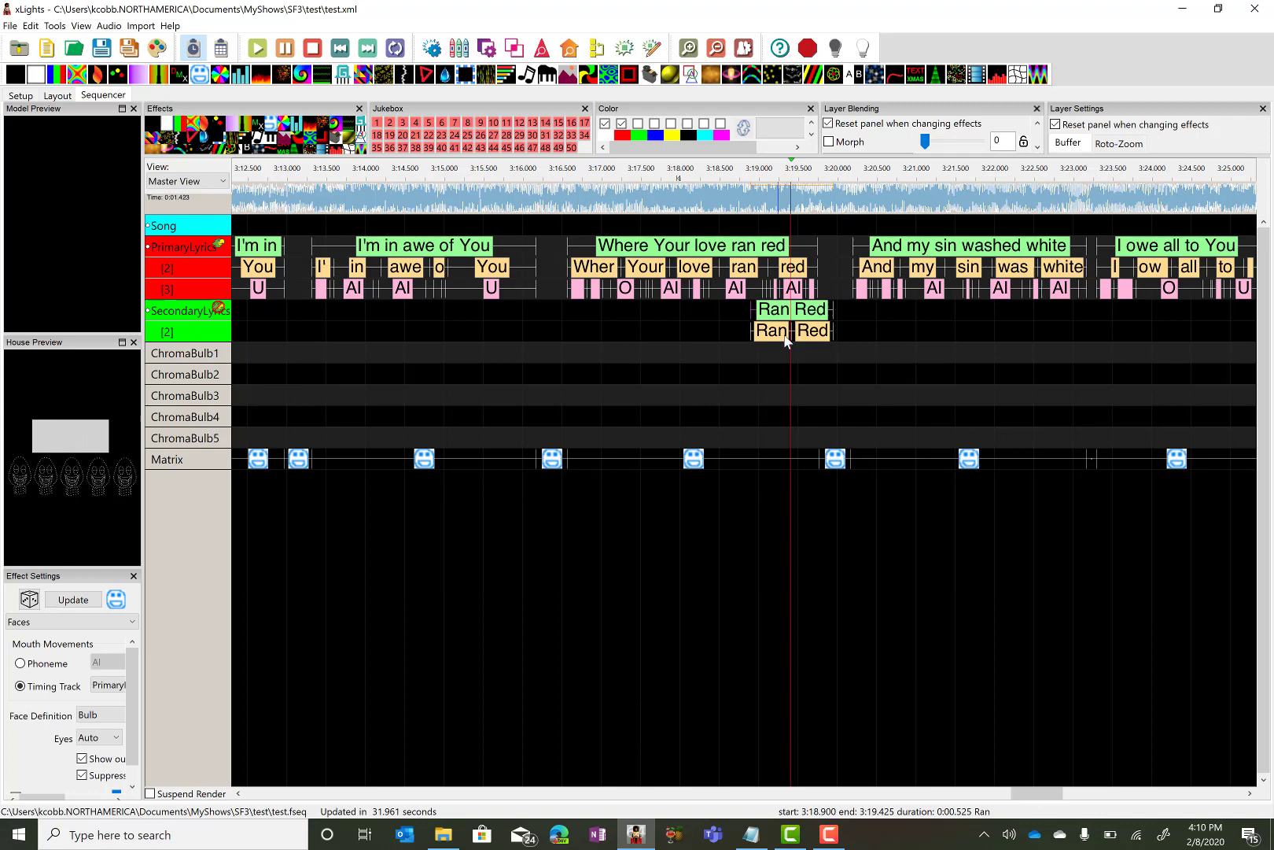
left_click_drag(791, 332, 762, 331)
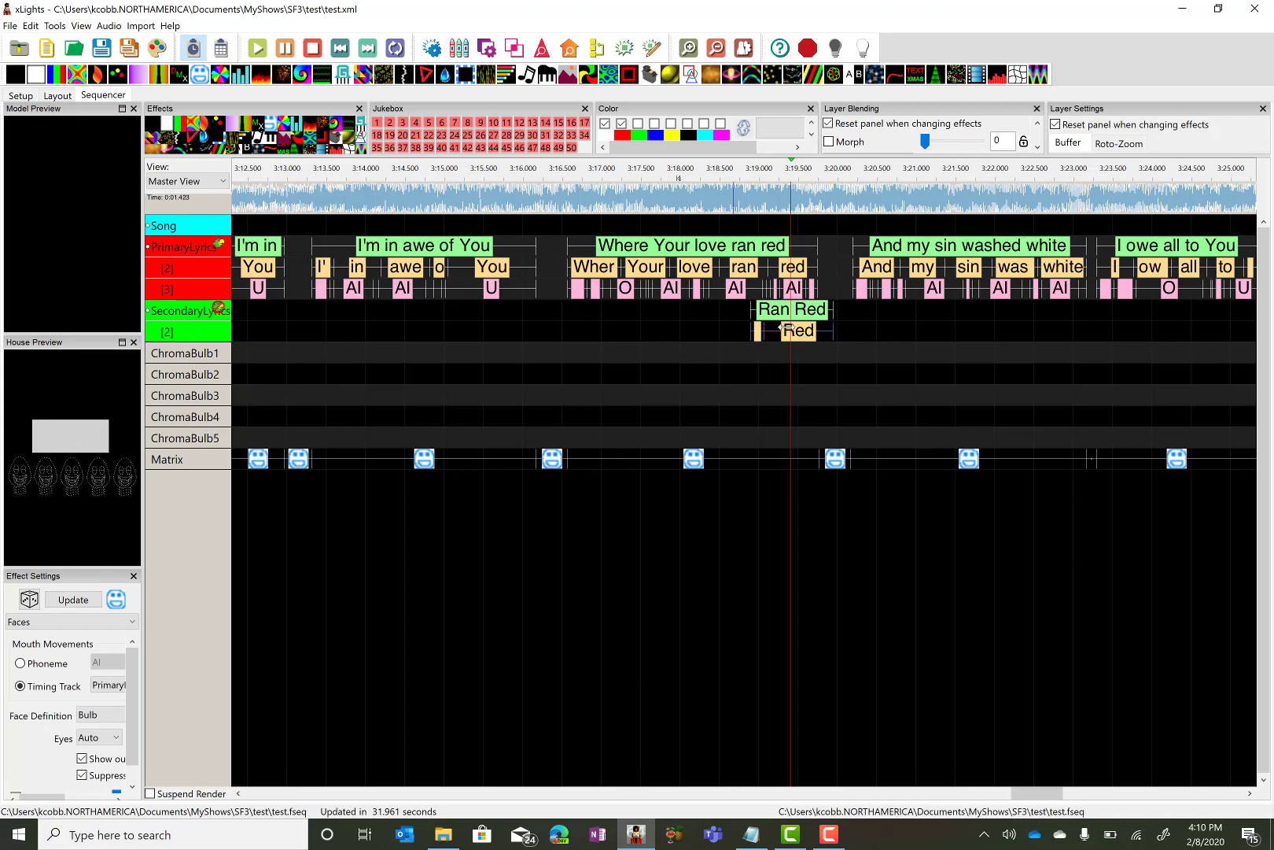
right_click(803, 332)
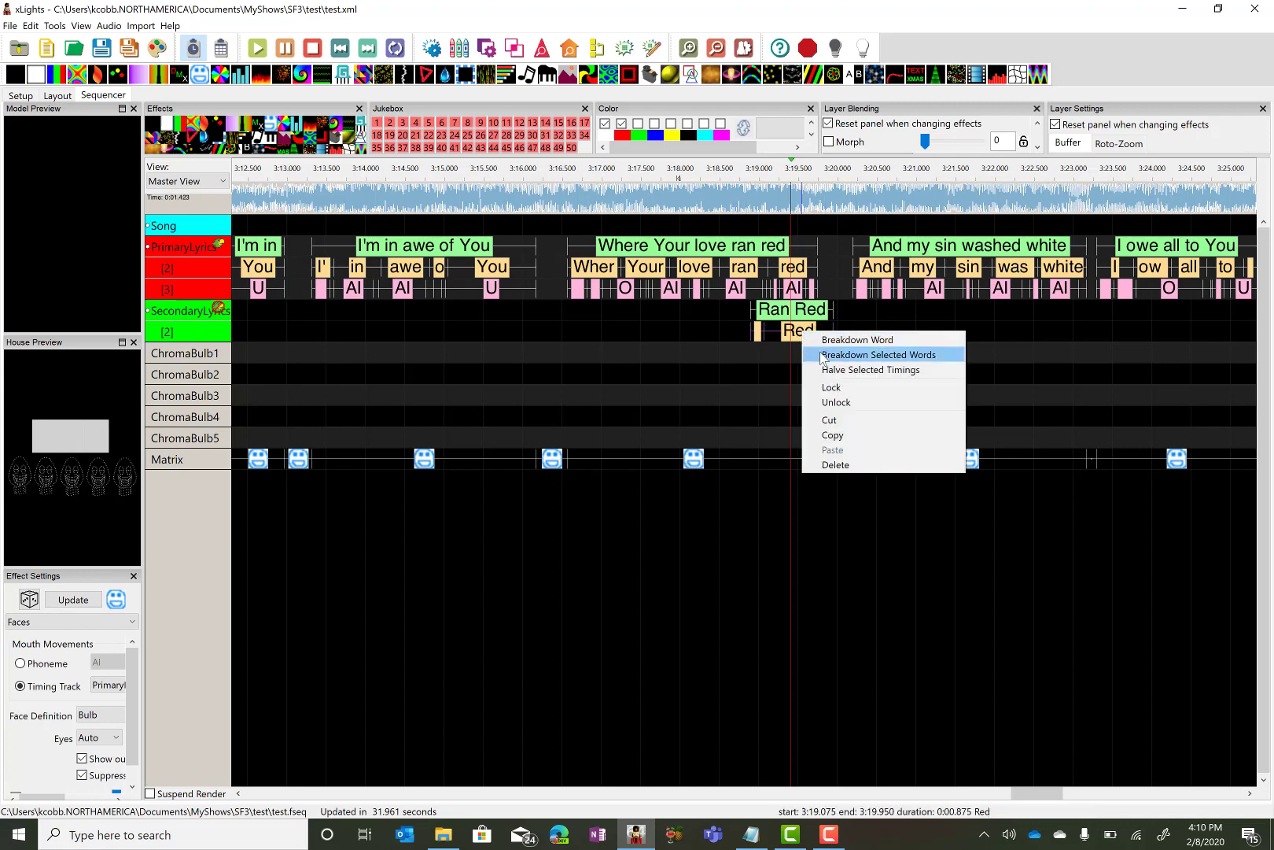
left_click(822, 354)
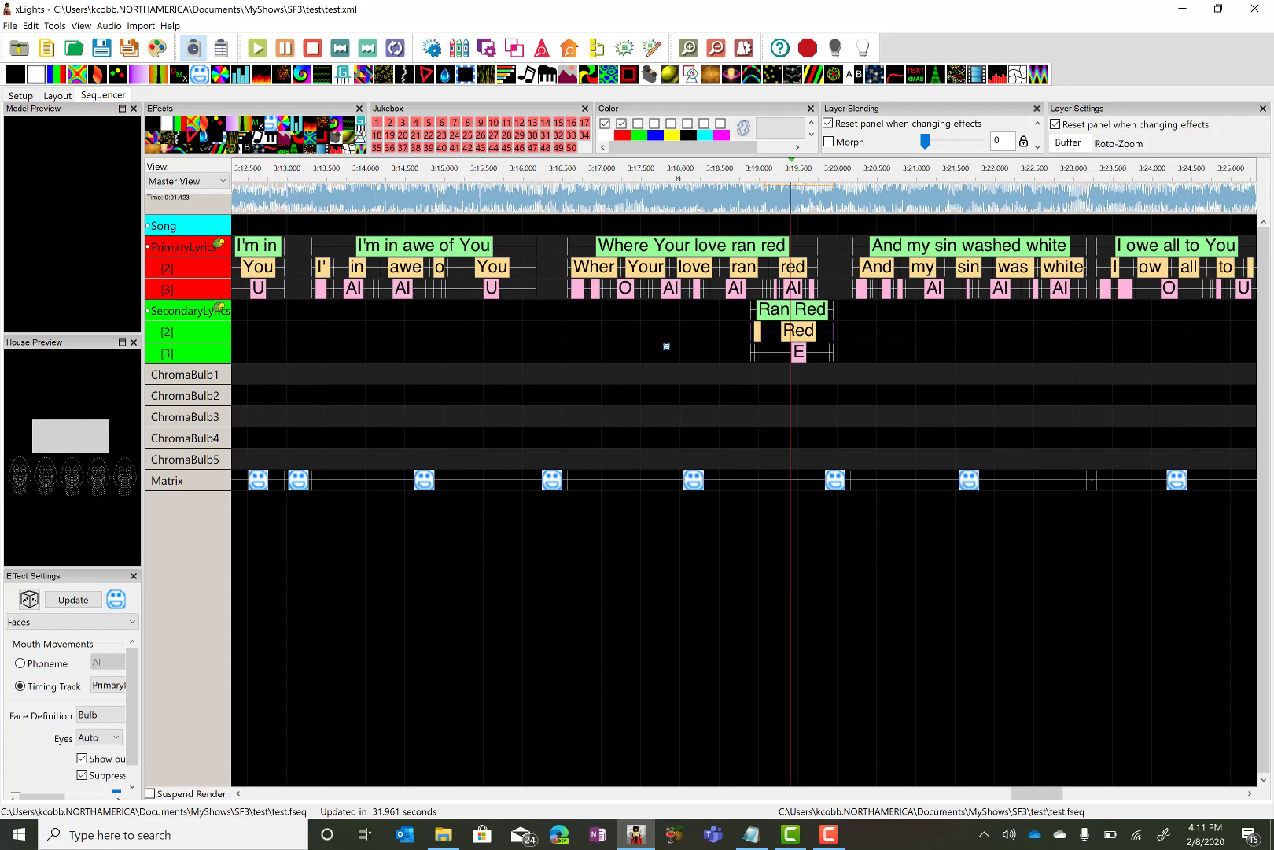
- Place a Faces effect on ChromaBulb2 and resize it to match the Ran Red phrase
left_click_drag(726, 380, 799, 399)
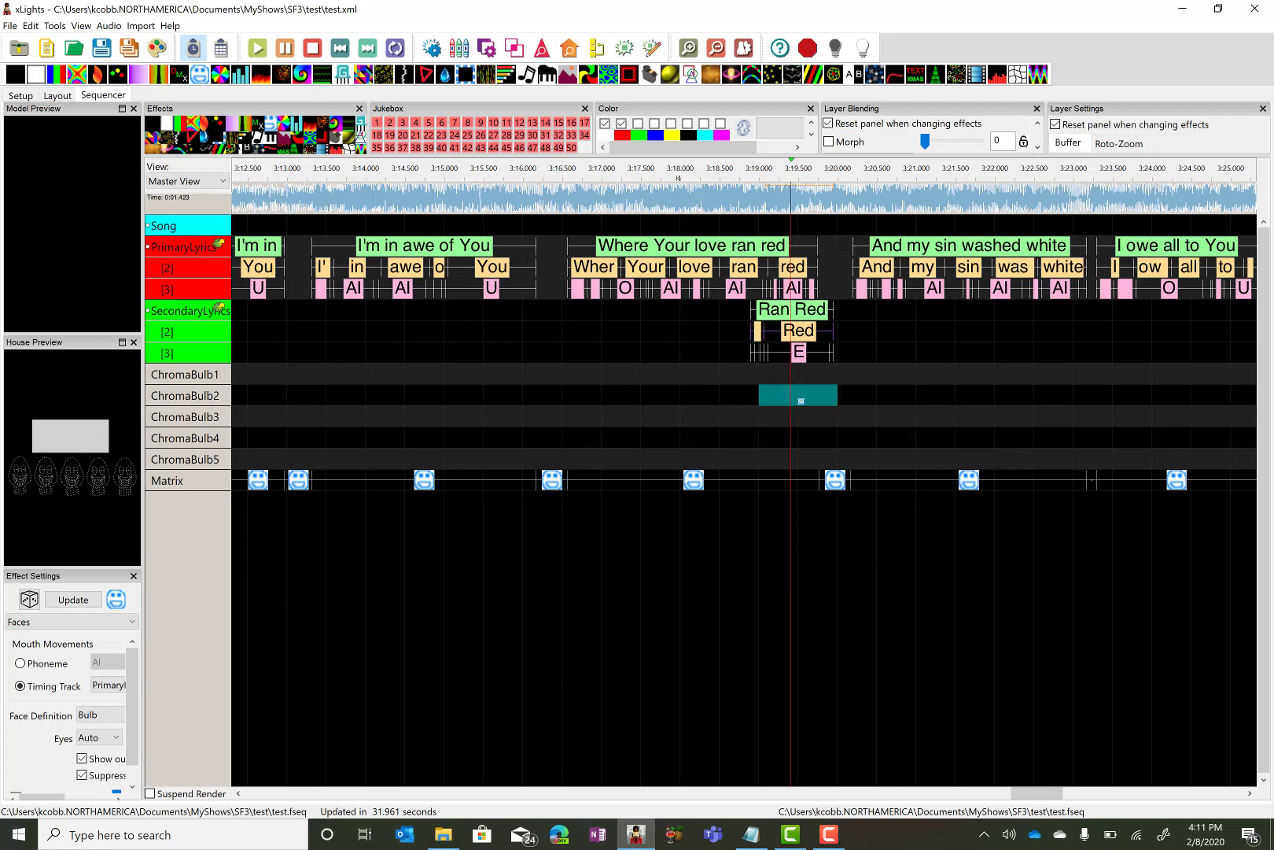
left_click_drag(791, 400, 791, 400)
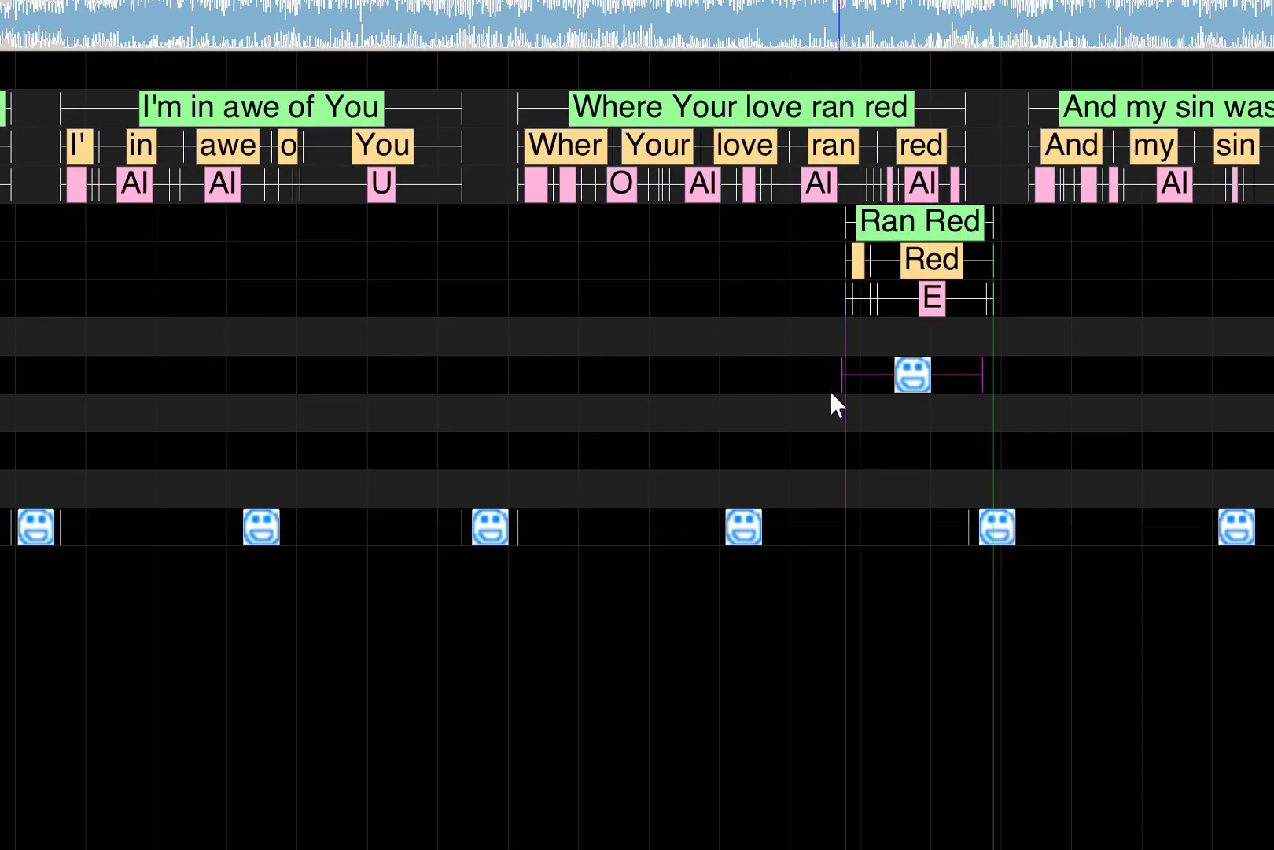
left_click_drag(846, 383, 847, 383)
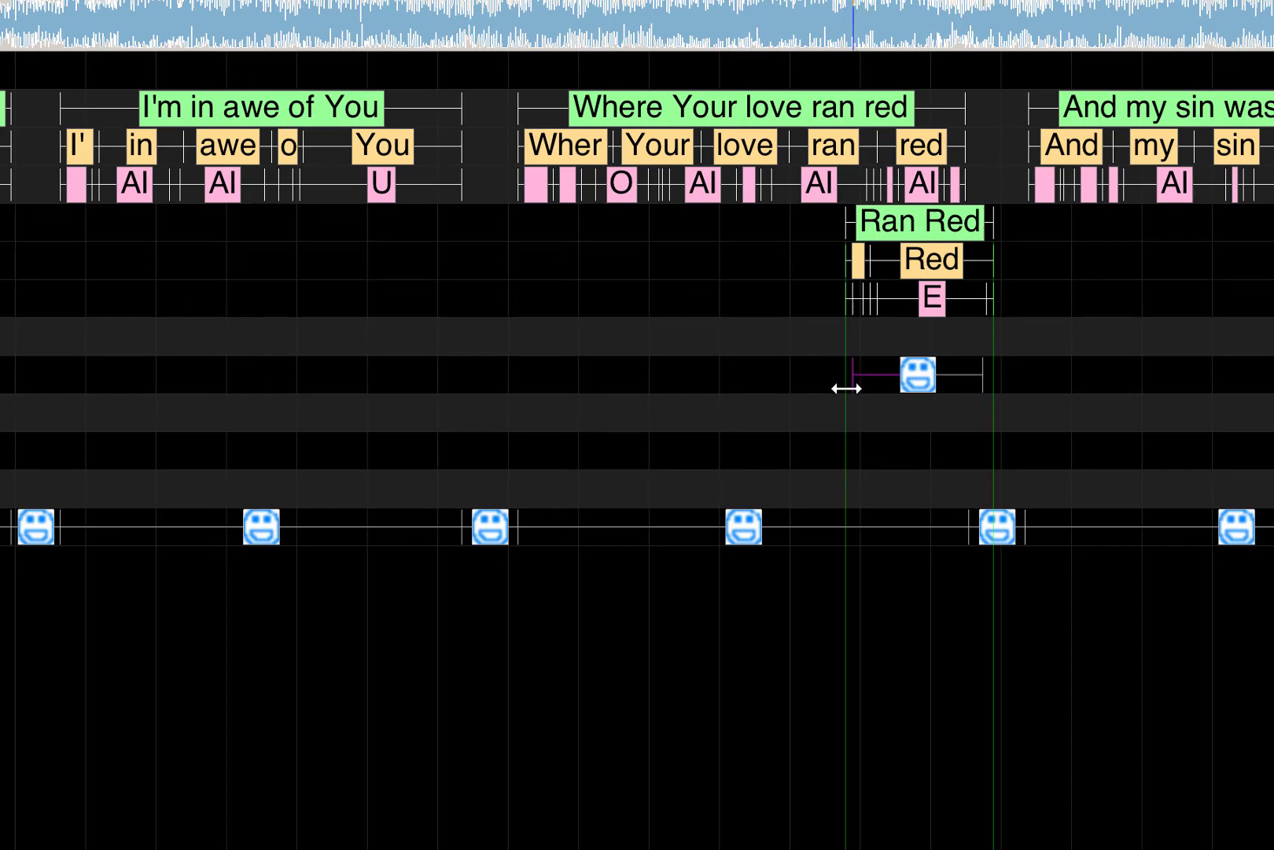
left_click_drag(981, 387, 993, 391)
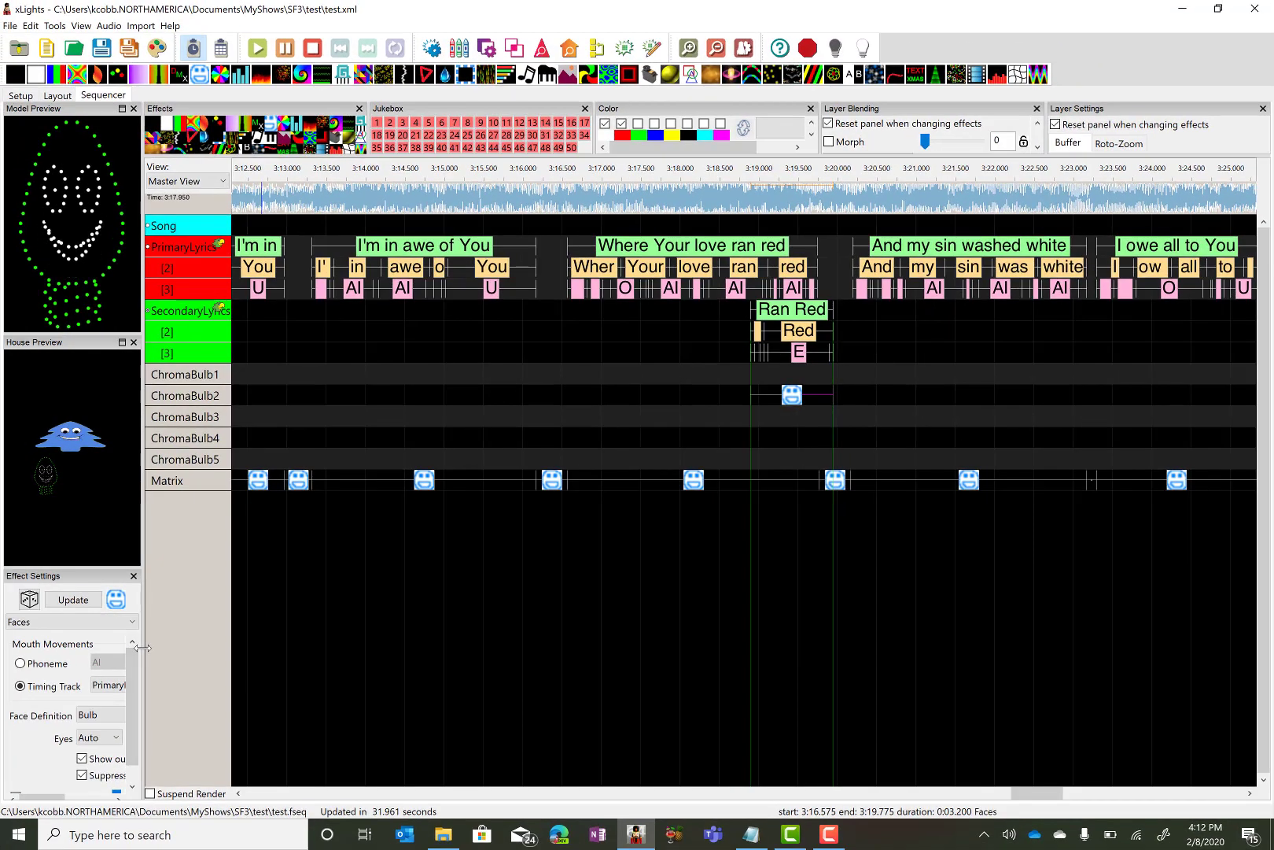
- Set the Faces effect's Timing Track to SecondaryLyrics so ChromaBulb2 sings it
left_click_drag(143, 647, 230, 646)
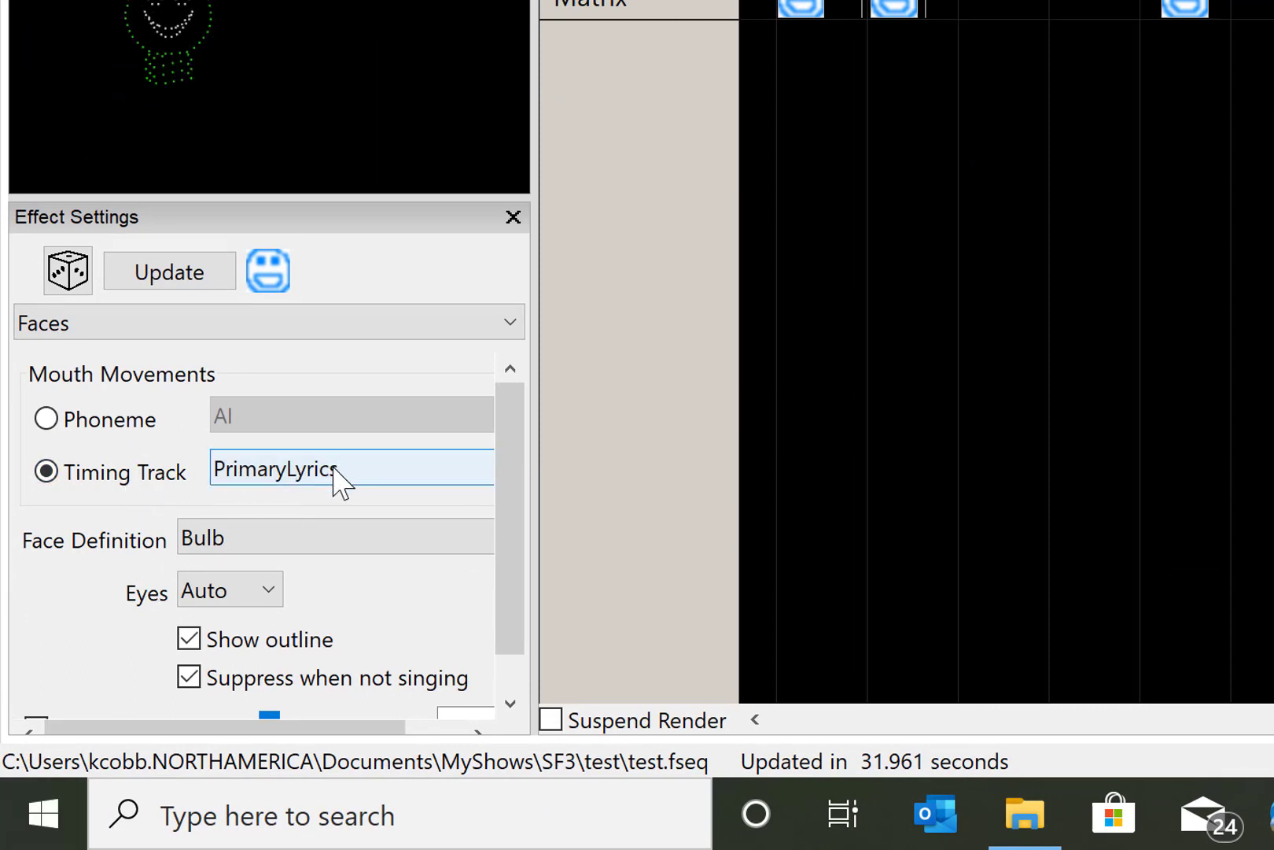
left_click(334, 469)
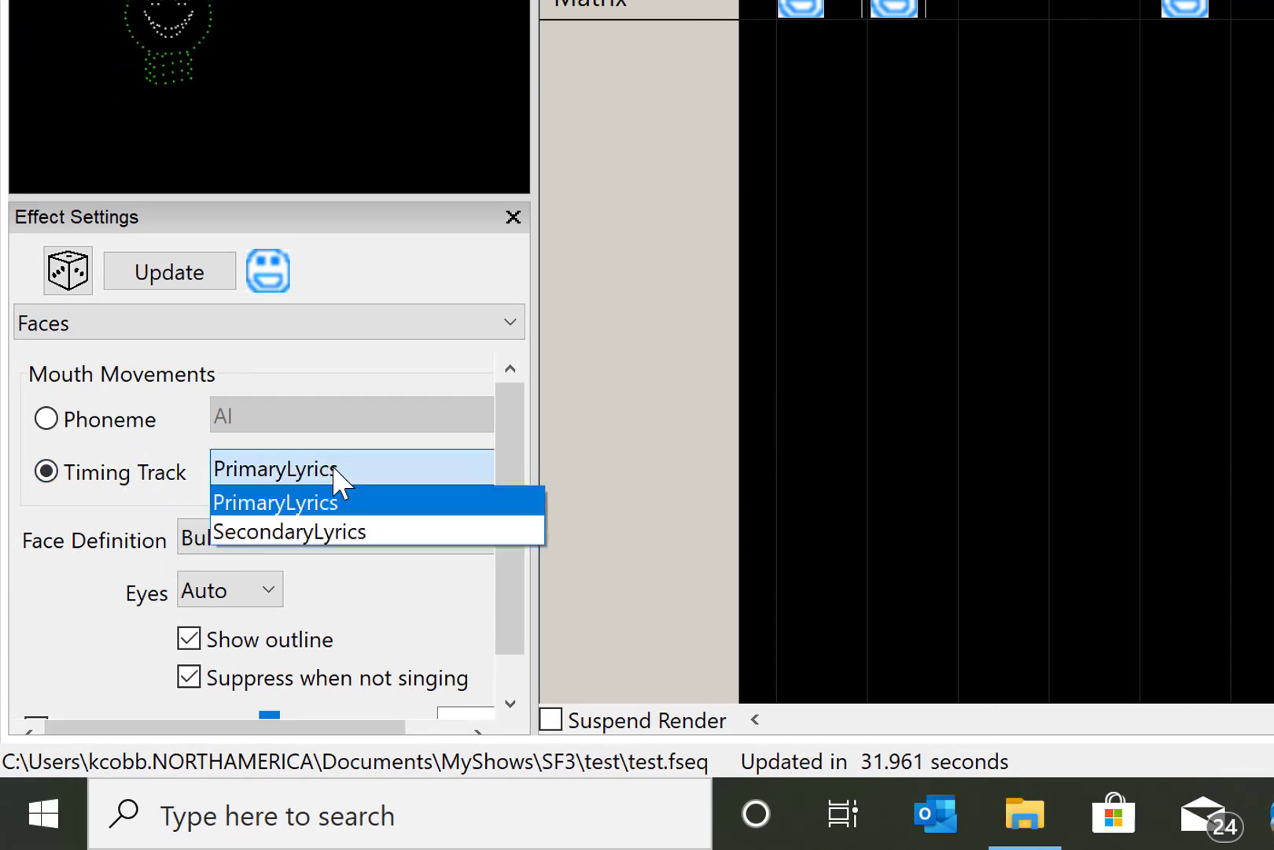
left_click(335, 531)
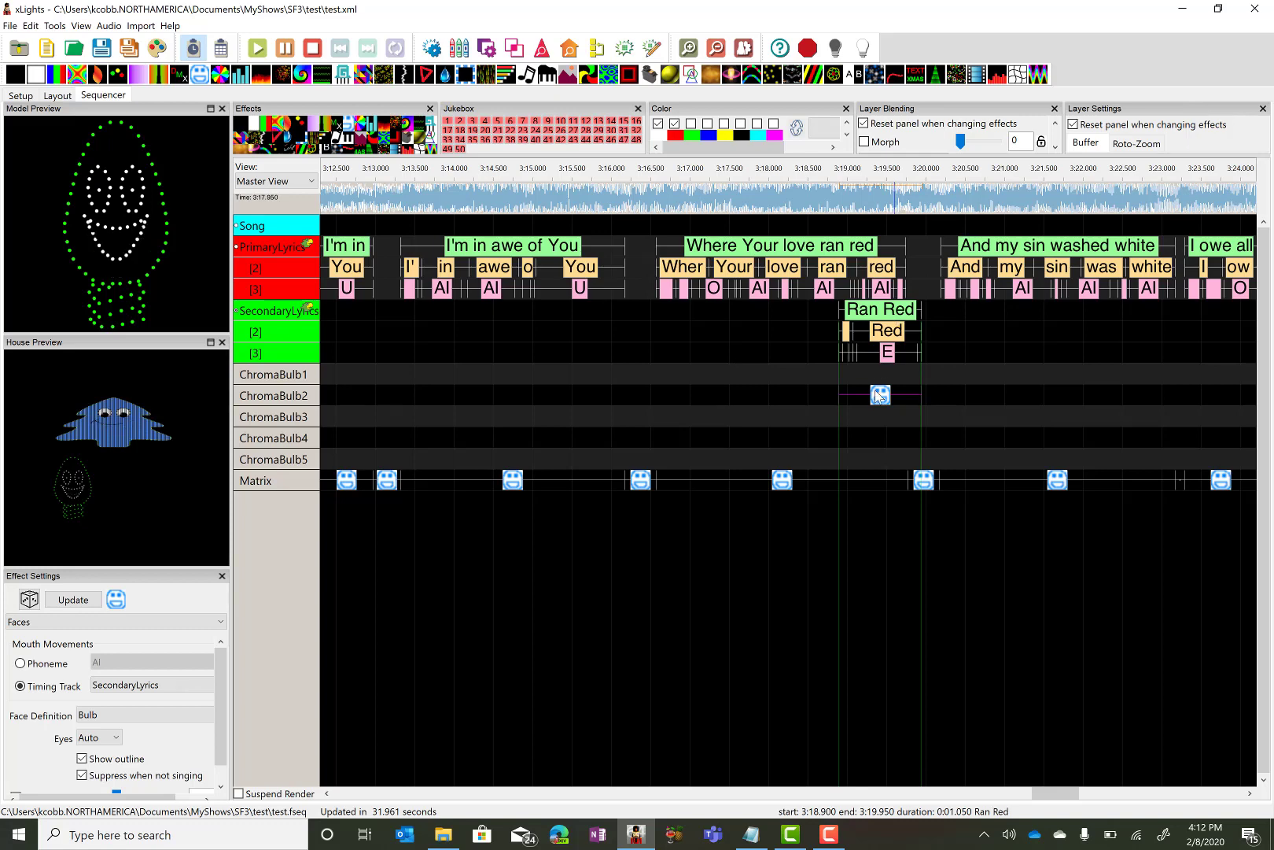
left_click(923, 485)
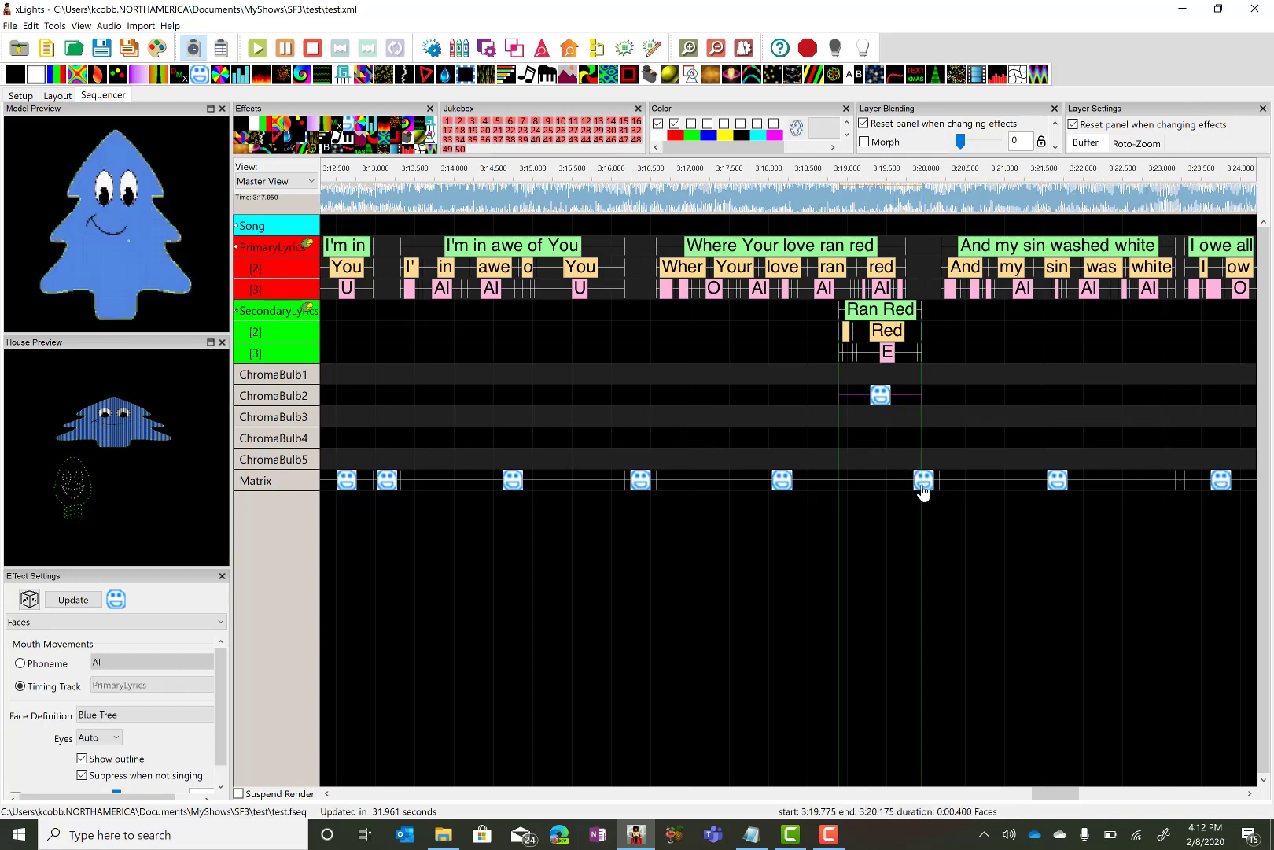
left_click(783, 482)
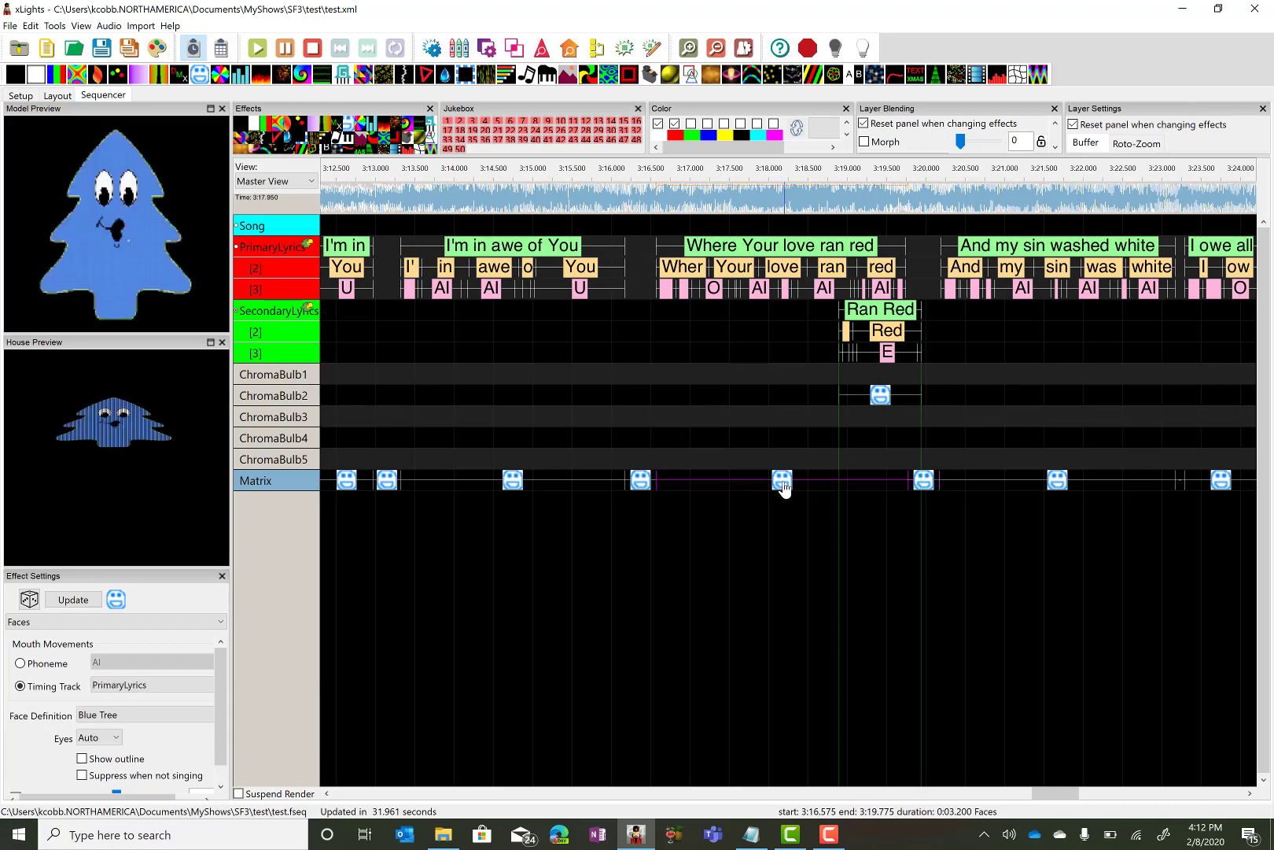
left_click(881, 394)
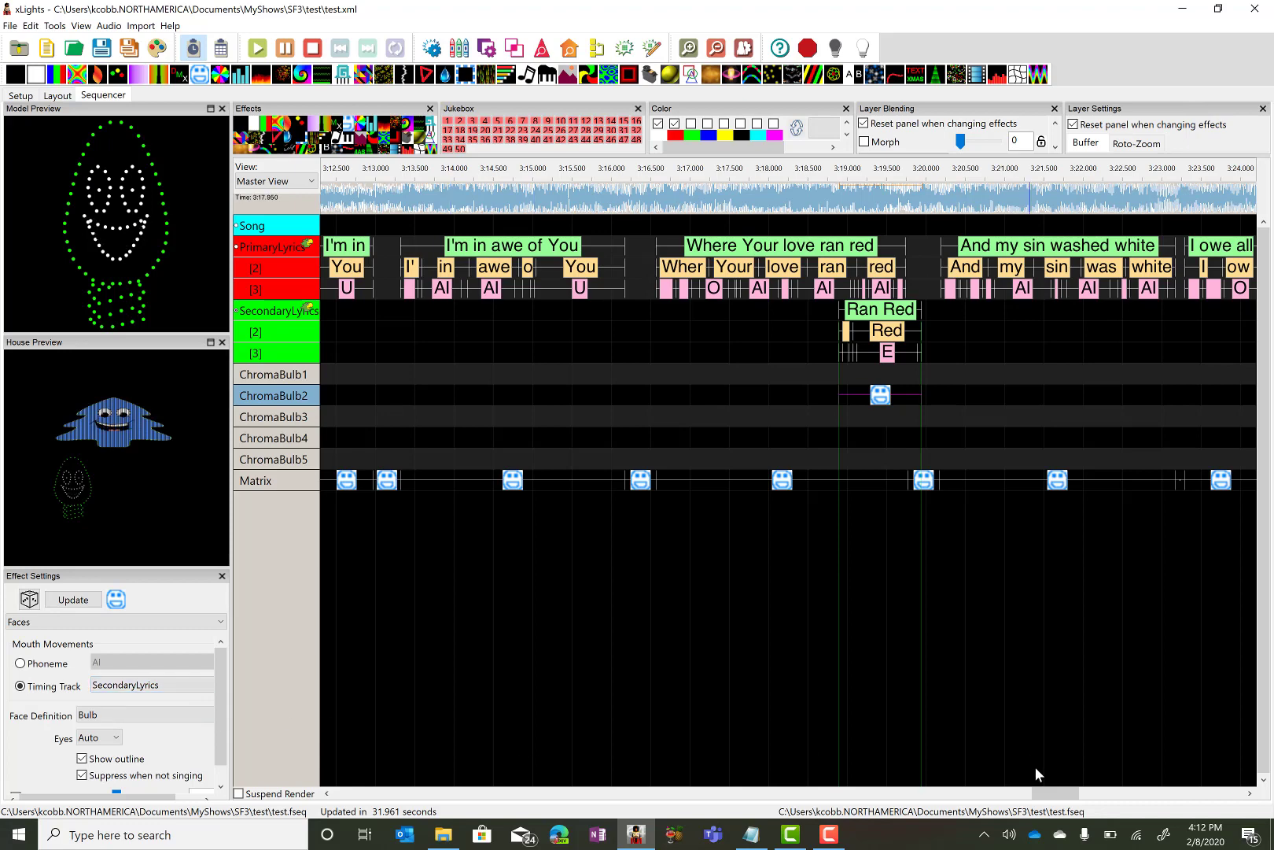
left_click_drag(1060, 793, 1095, 794)
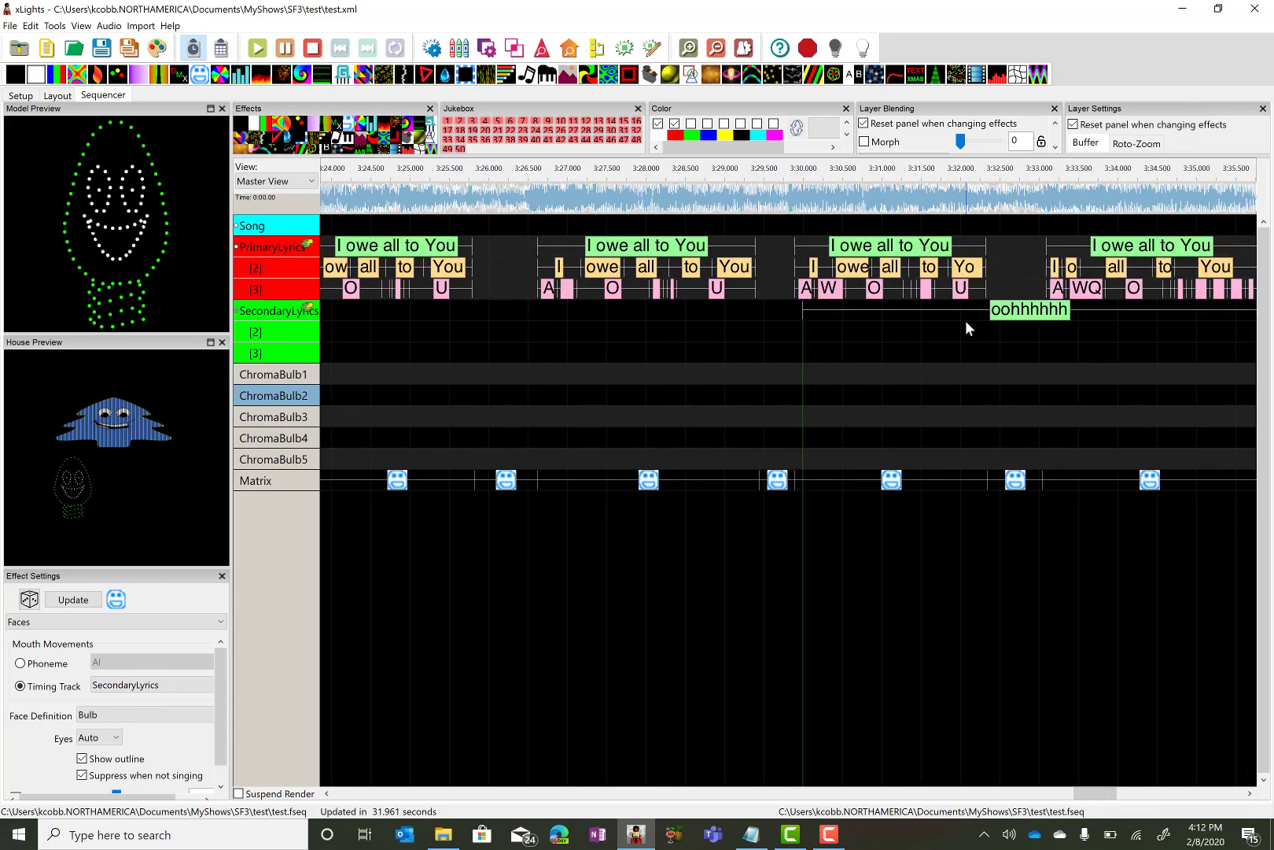